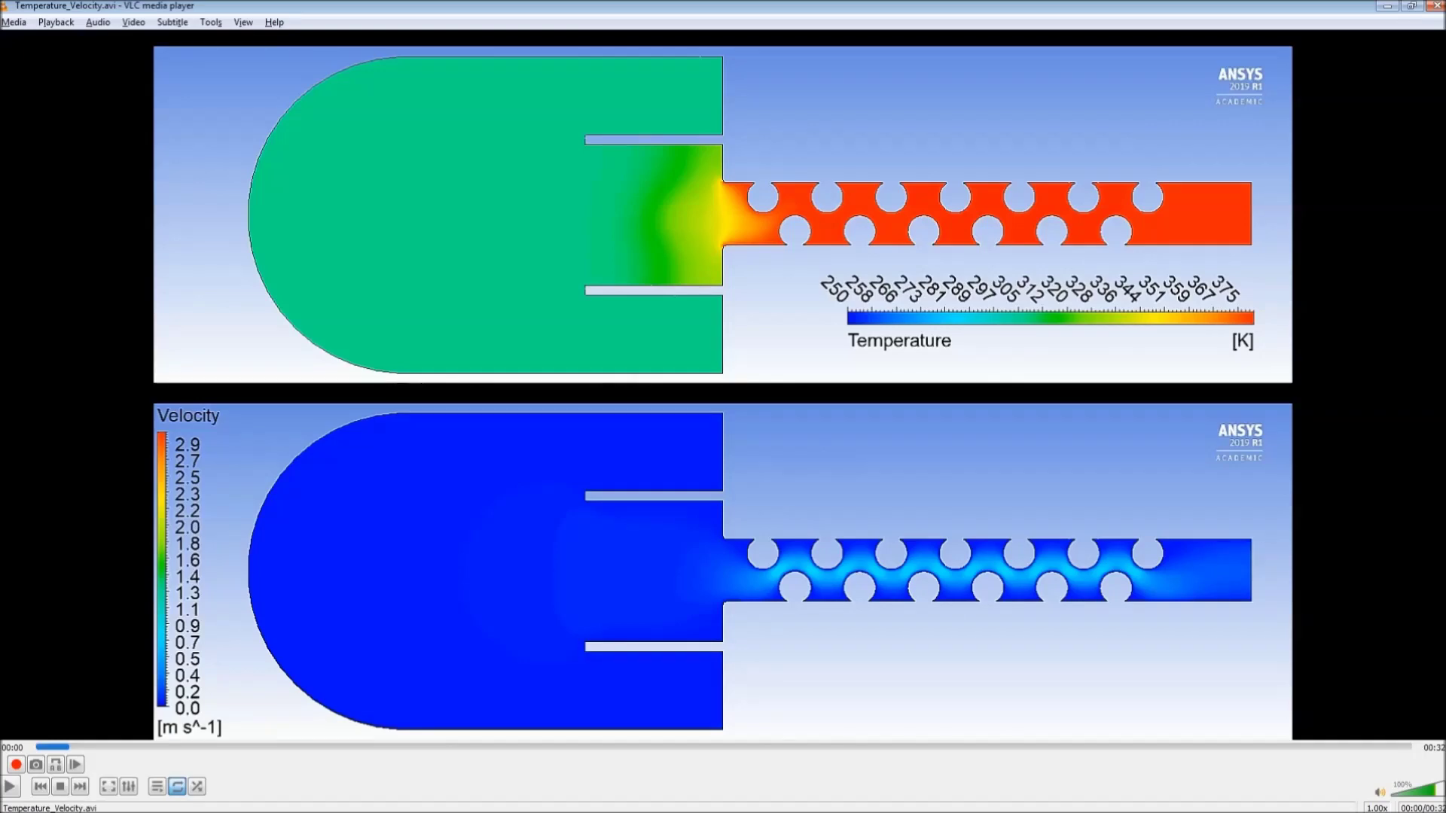
Step: Play the temperature and velocity animation in VLC to about 00:18, then pause it
{"action": "left_click", "coordinate": [11, 787]}
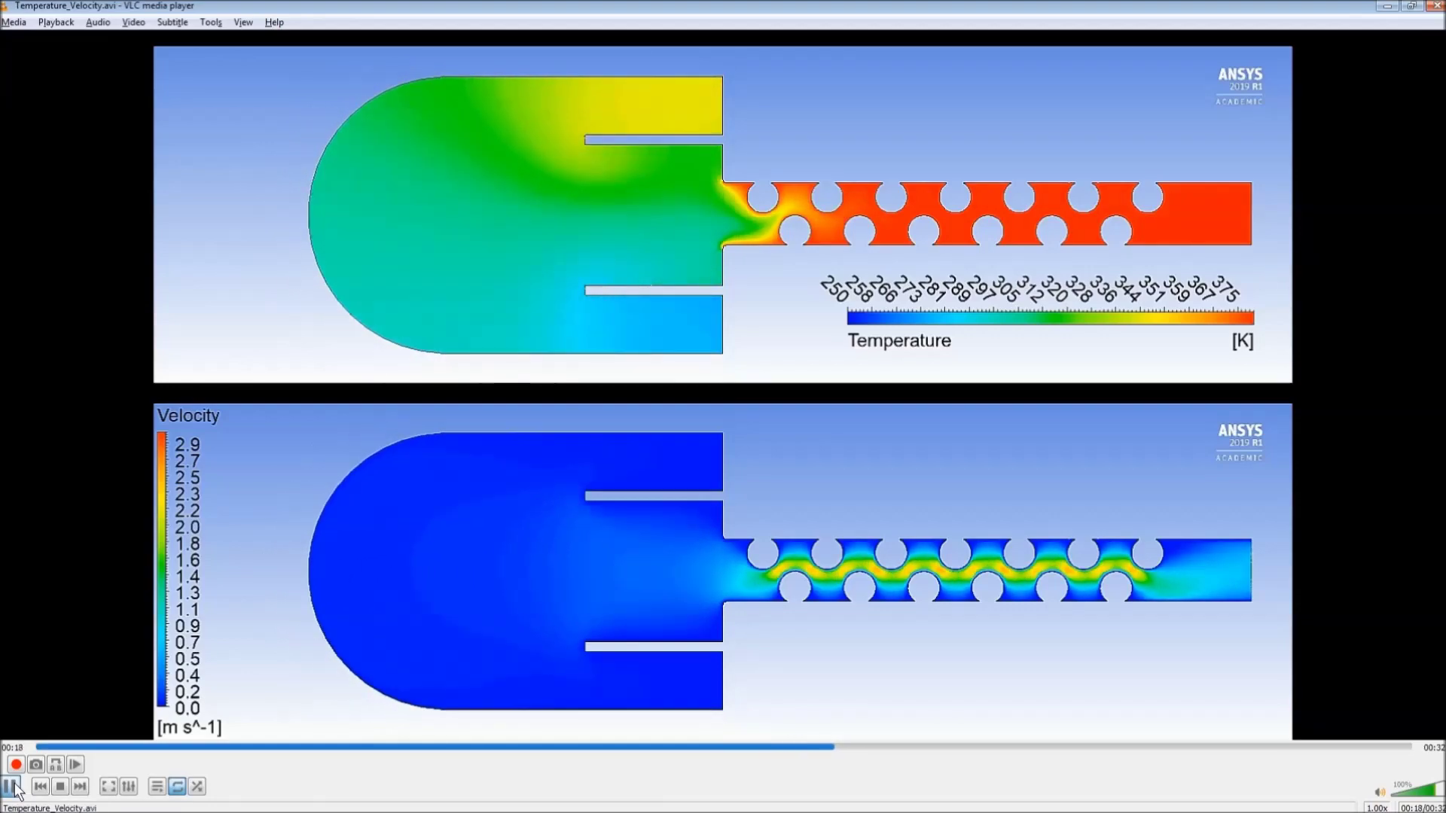
{"action": "left_click", "coordinate": [12, 786]}
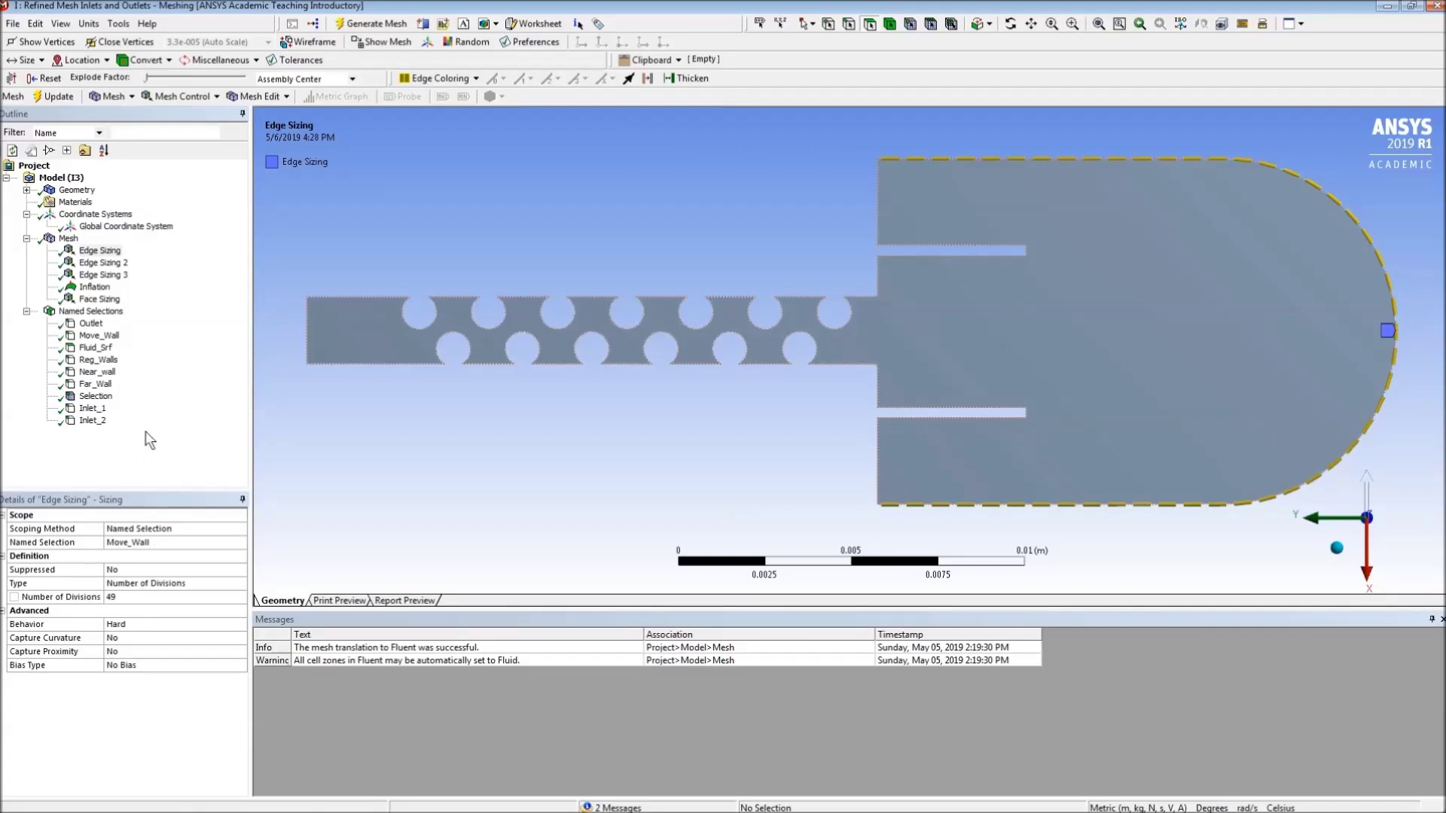
Step: Review the Selection named selection that gives Move_Wall 50 nodes, then display the mesh
{"action": "left_click", "coordinate": [96, 399]}
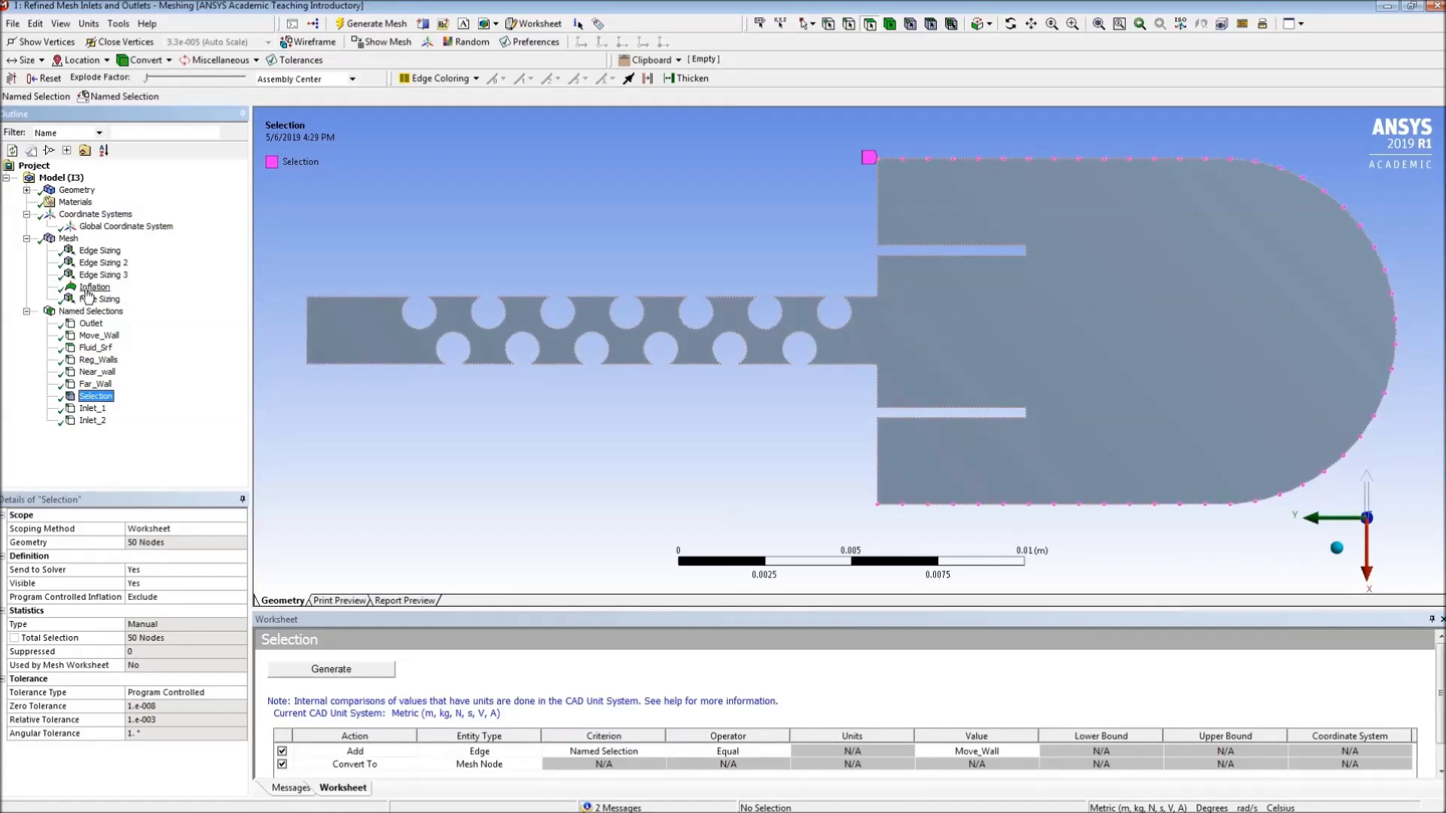
{"action": "left_click", "coordinate": [68, 239]}
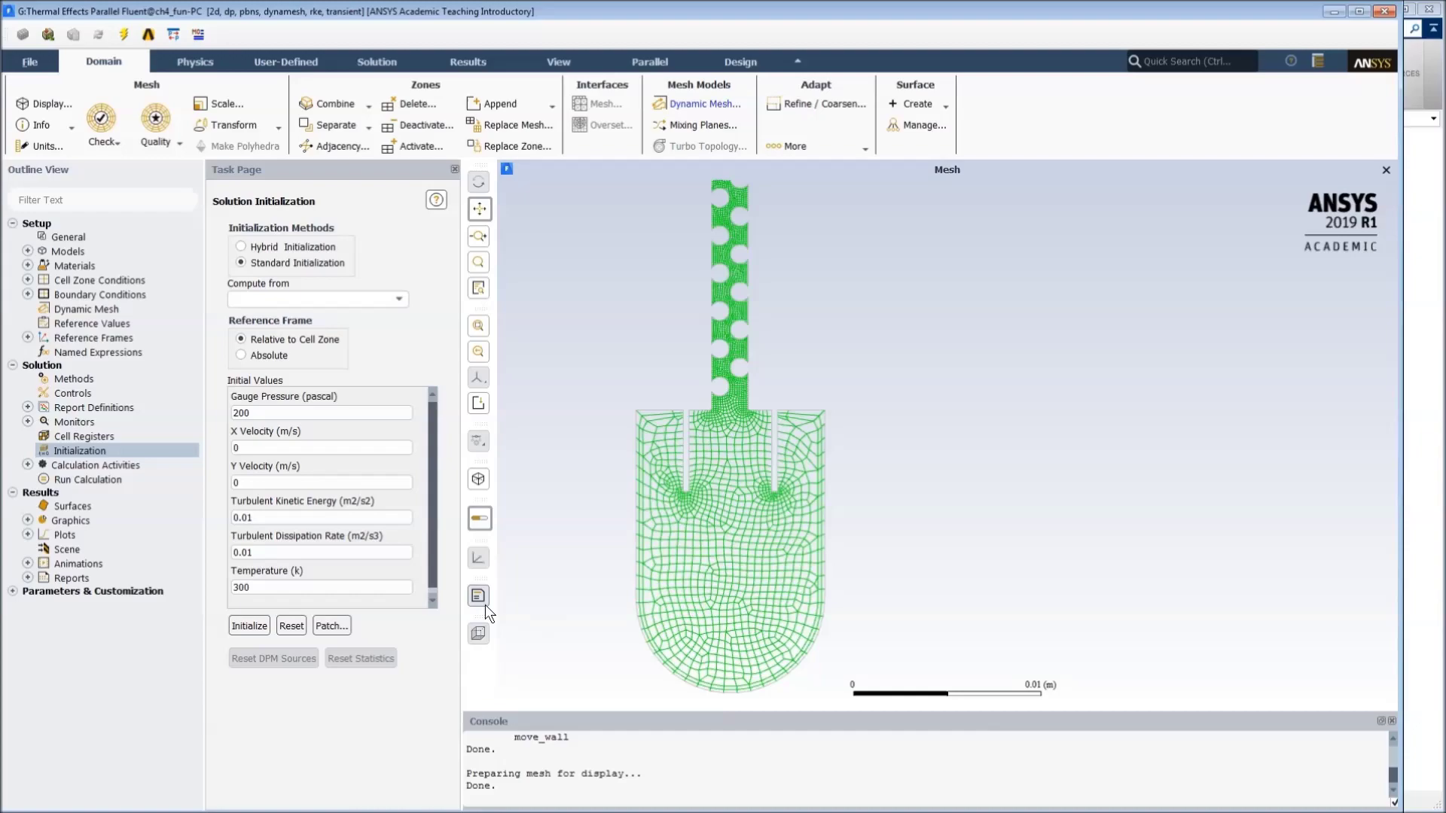
Step: Reinitialize the solution and export ASCII solution data for the move_wall surface
{"action": "left_click", "coordinate": [248, 626]}
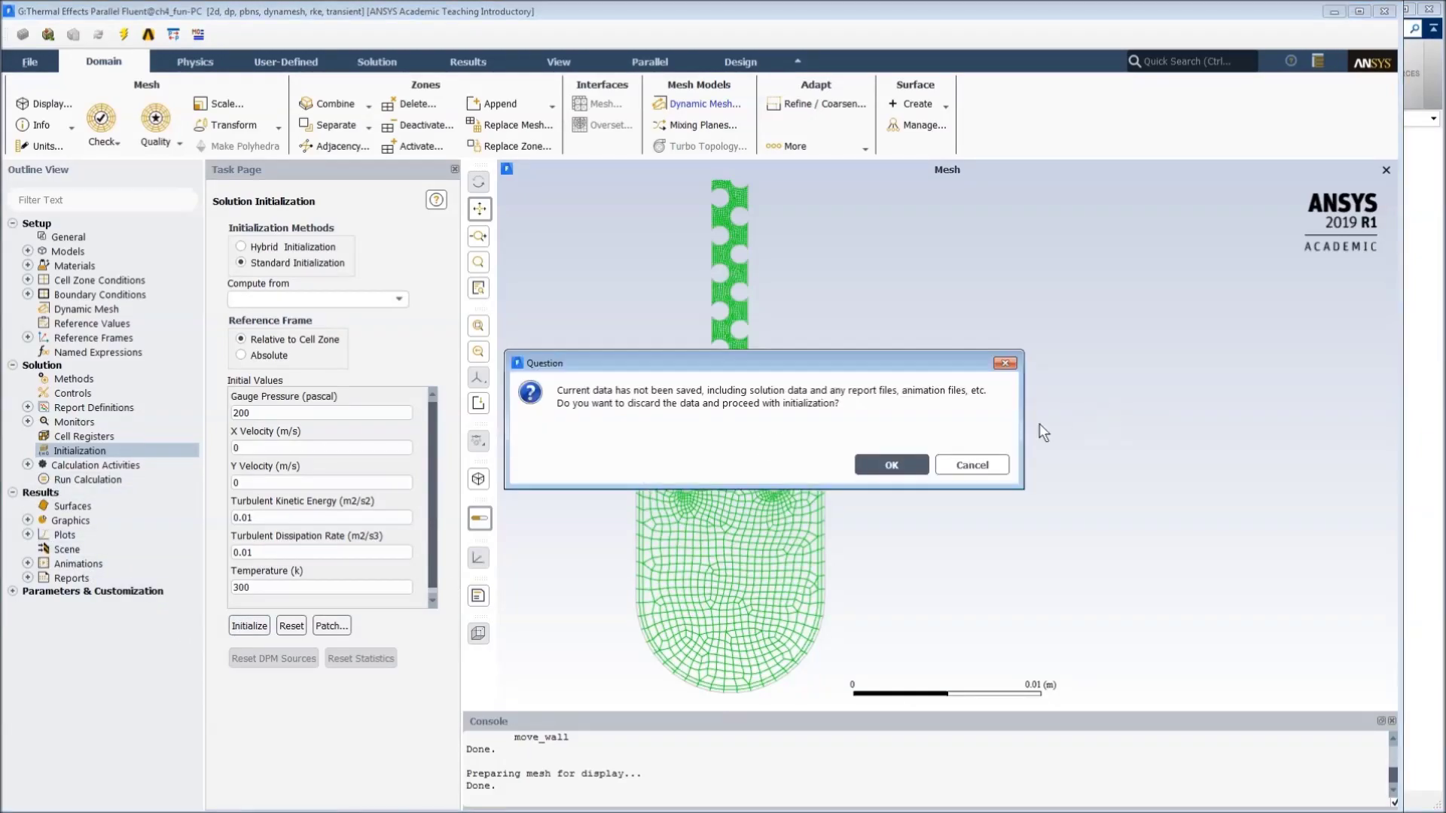
{"action": "left_click", "coordinate": [884, 469]}
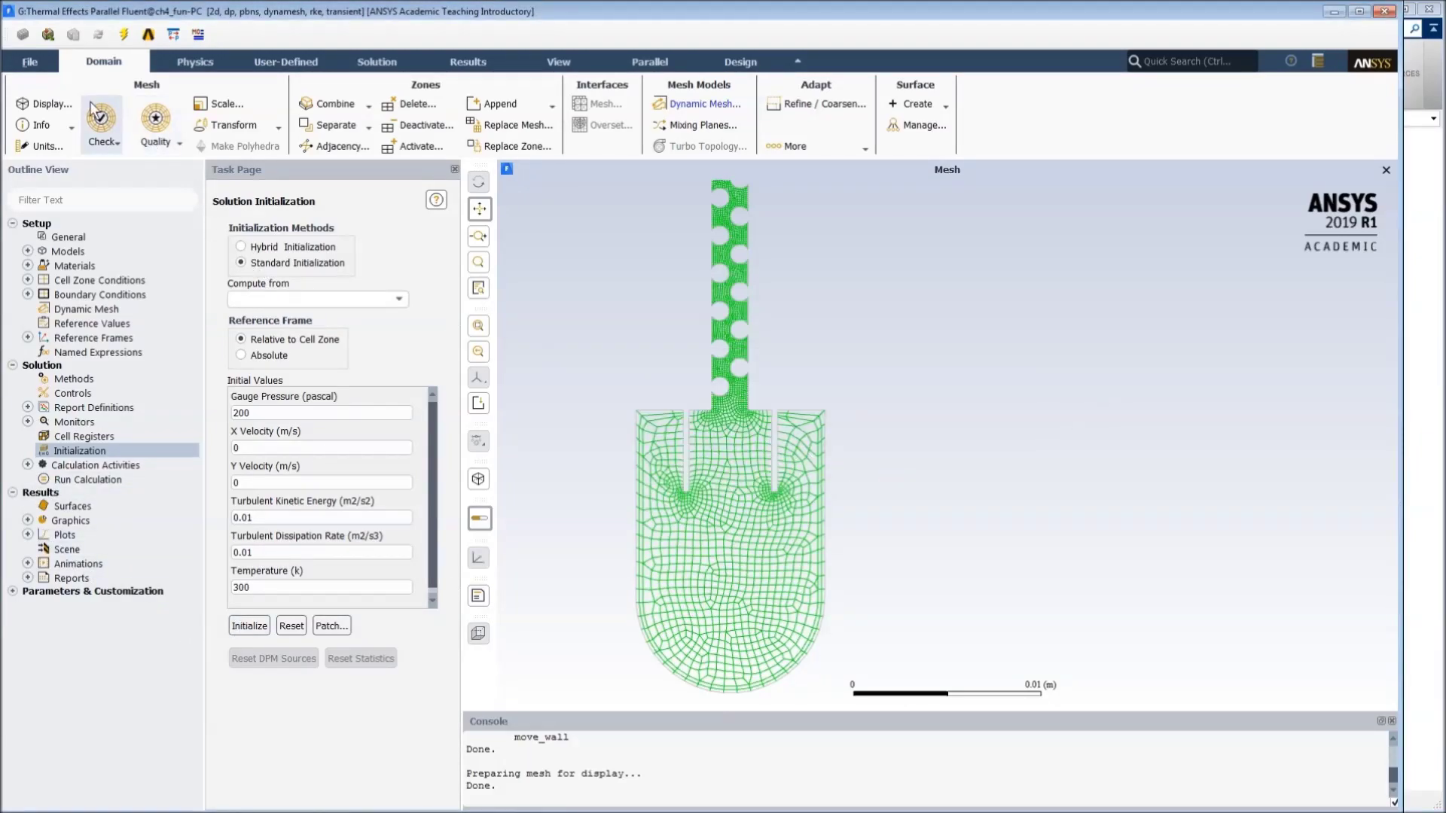
{"action": "left_click", "coordinate": [32, 63]}
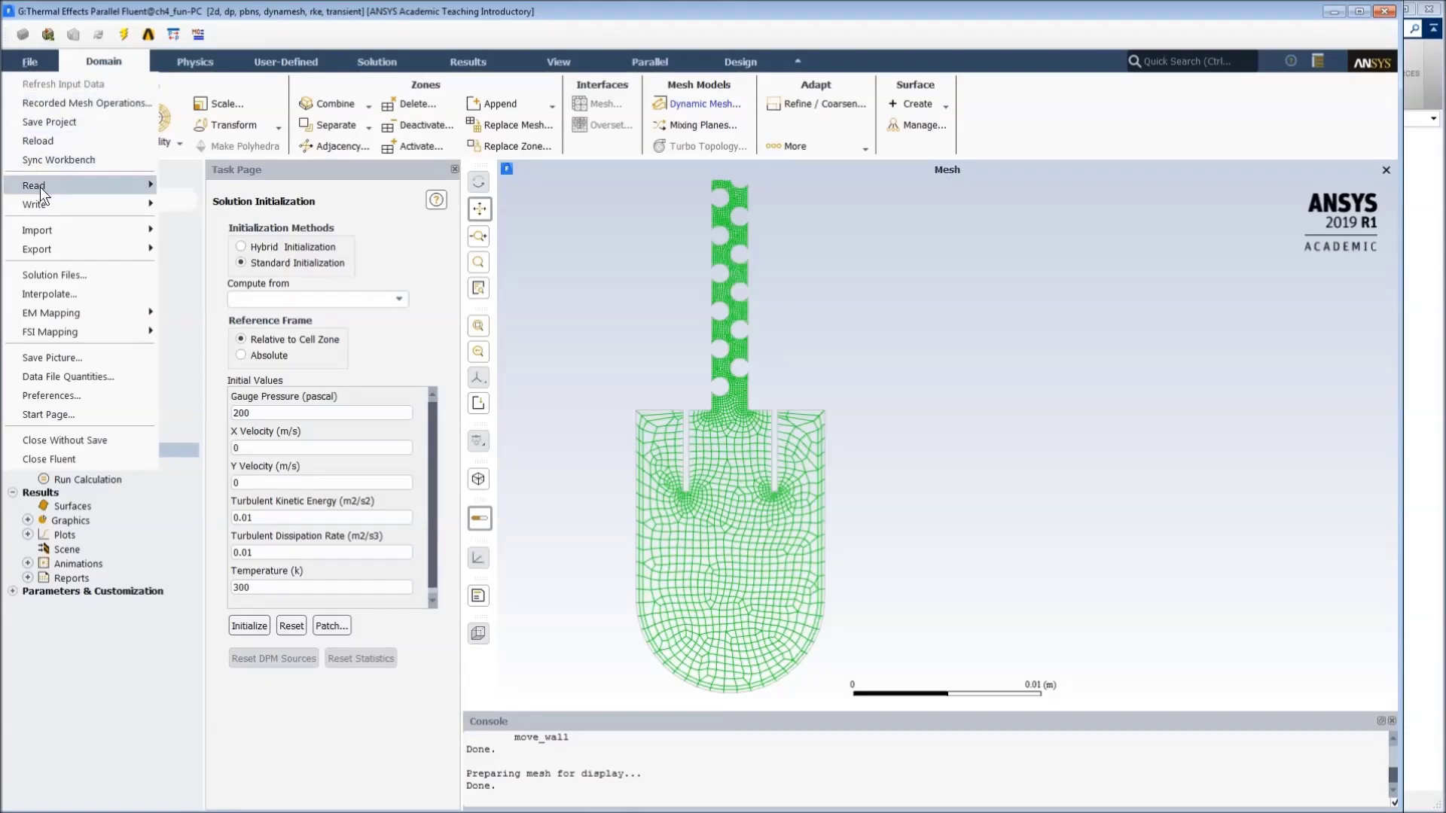
{"action": "mouse_move", "coordinate": [64, 250]}
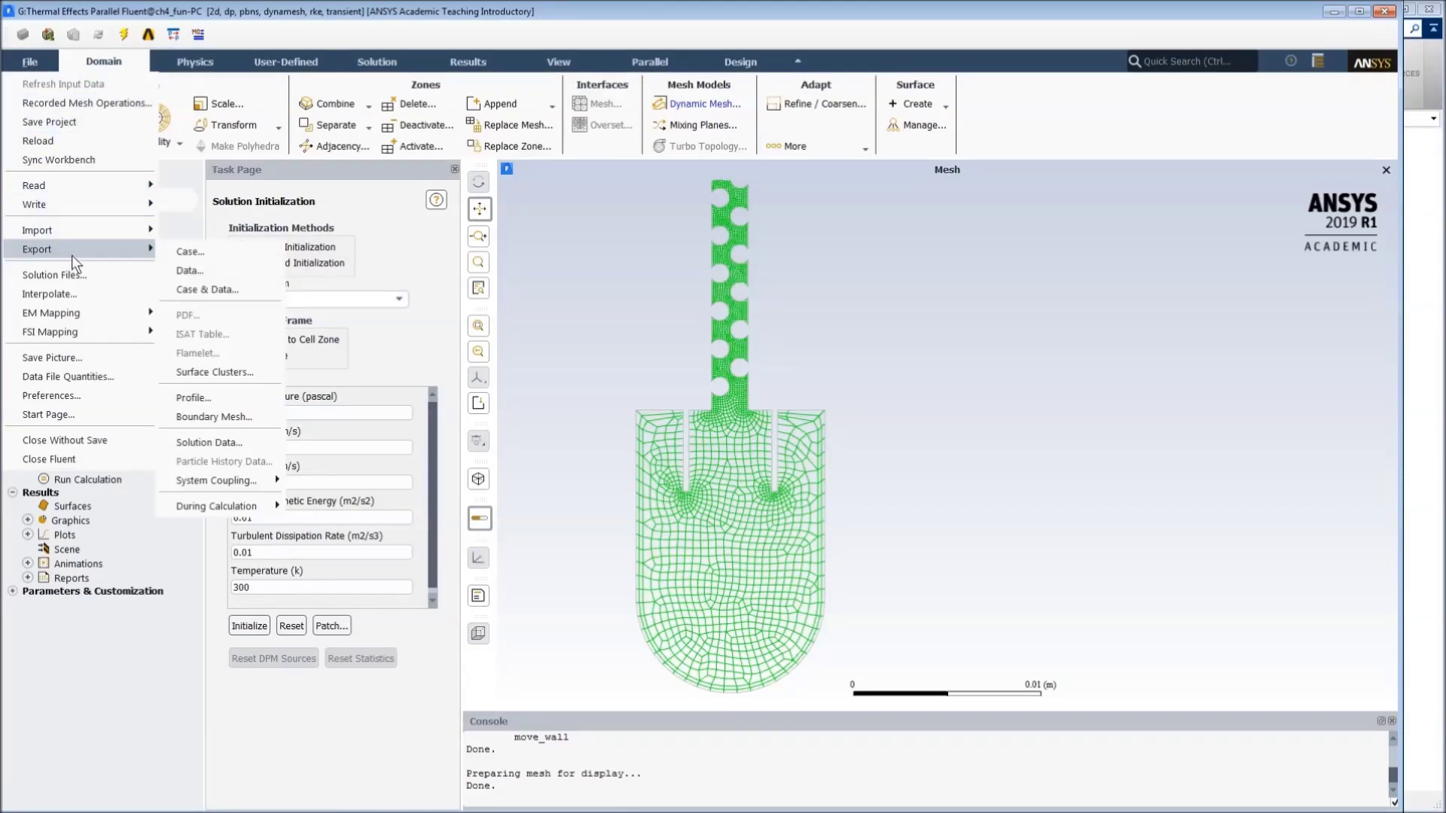
{"action": "left_click", "coordinate": [247, 442]}
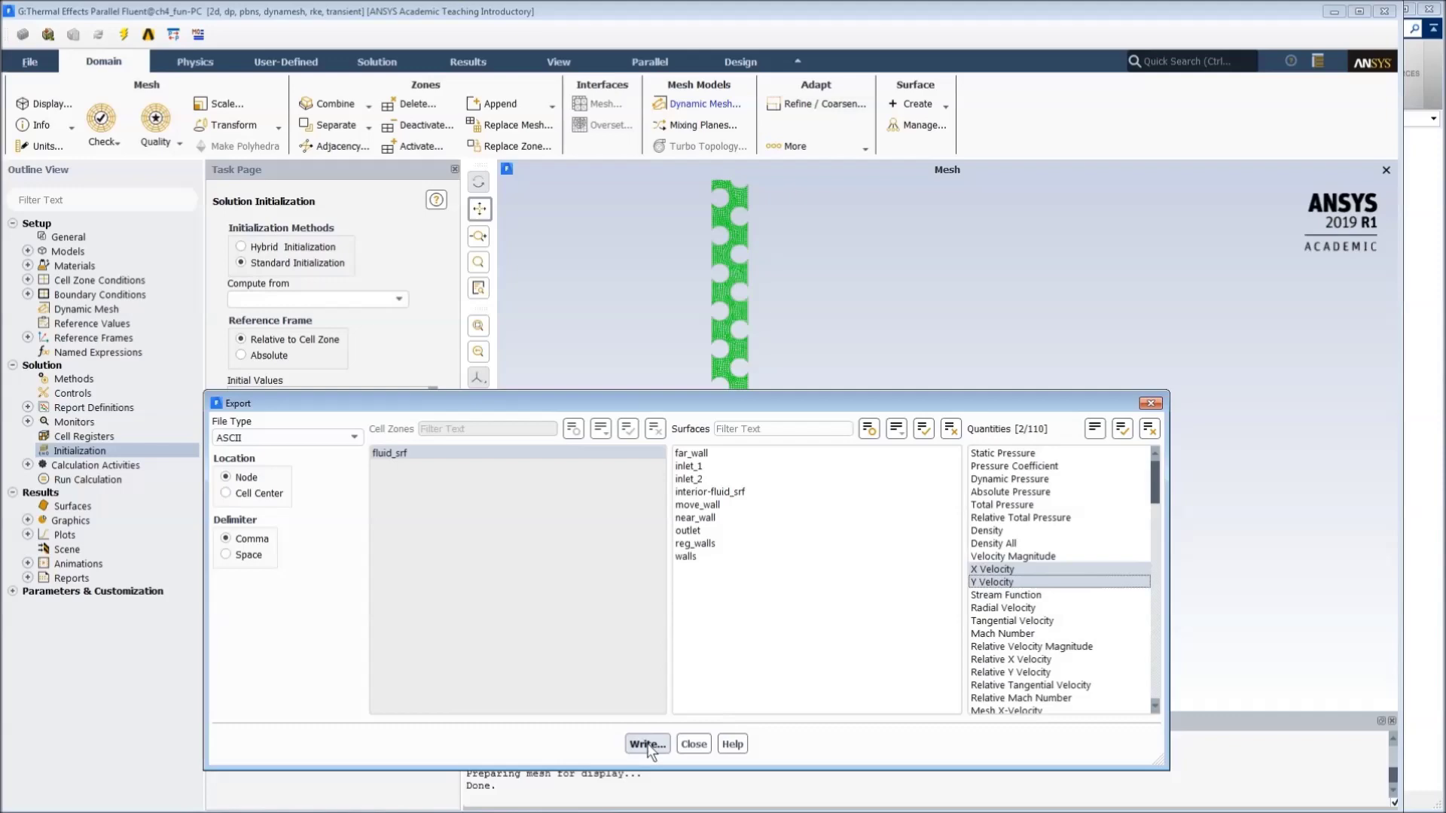
{"action": "left_click", "coordinate": [647, 745]}
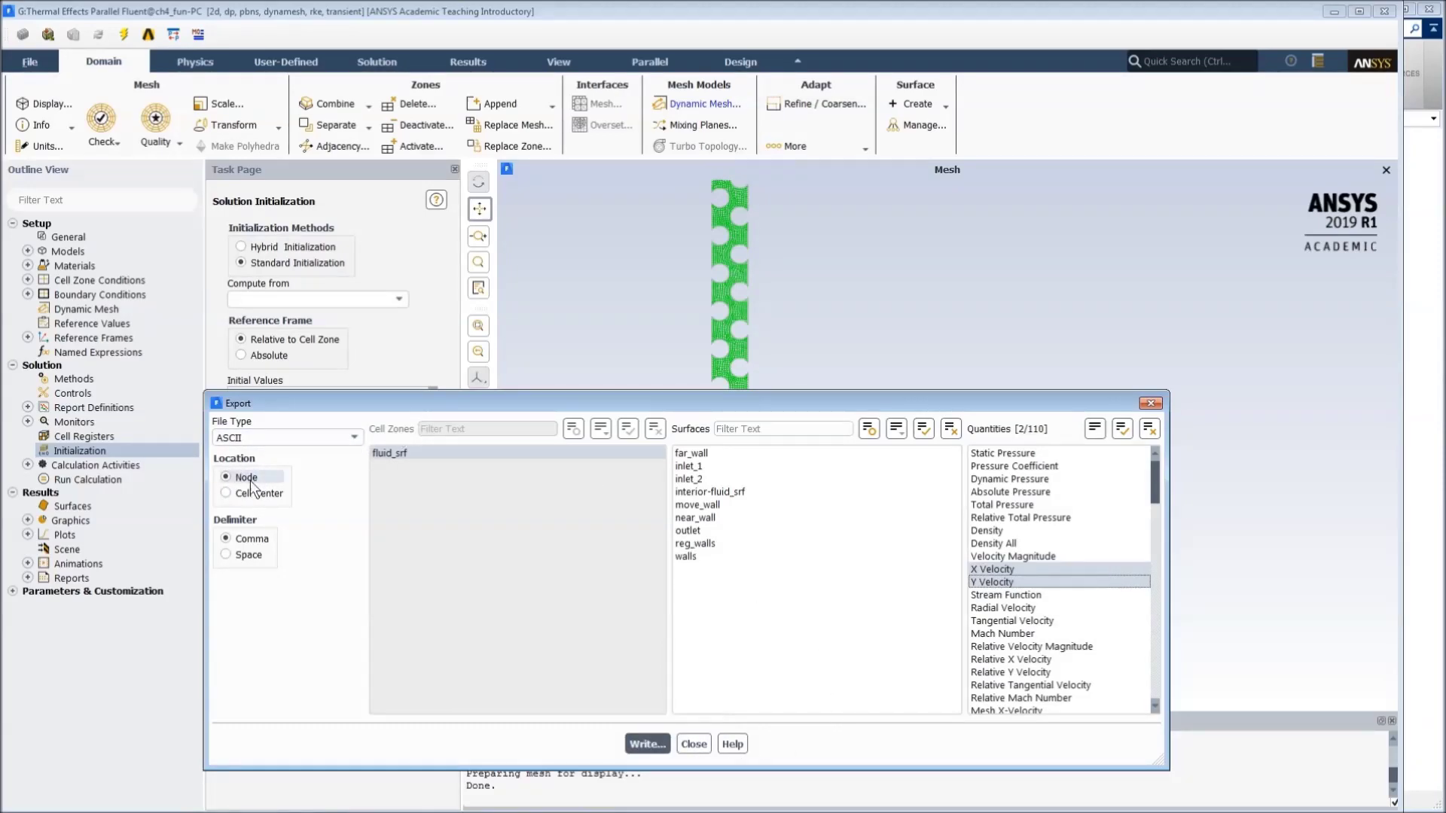
{"action": "left_click", "coordinate": [699, 504]}
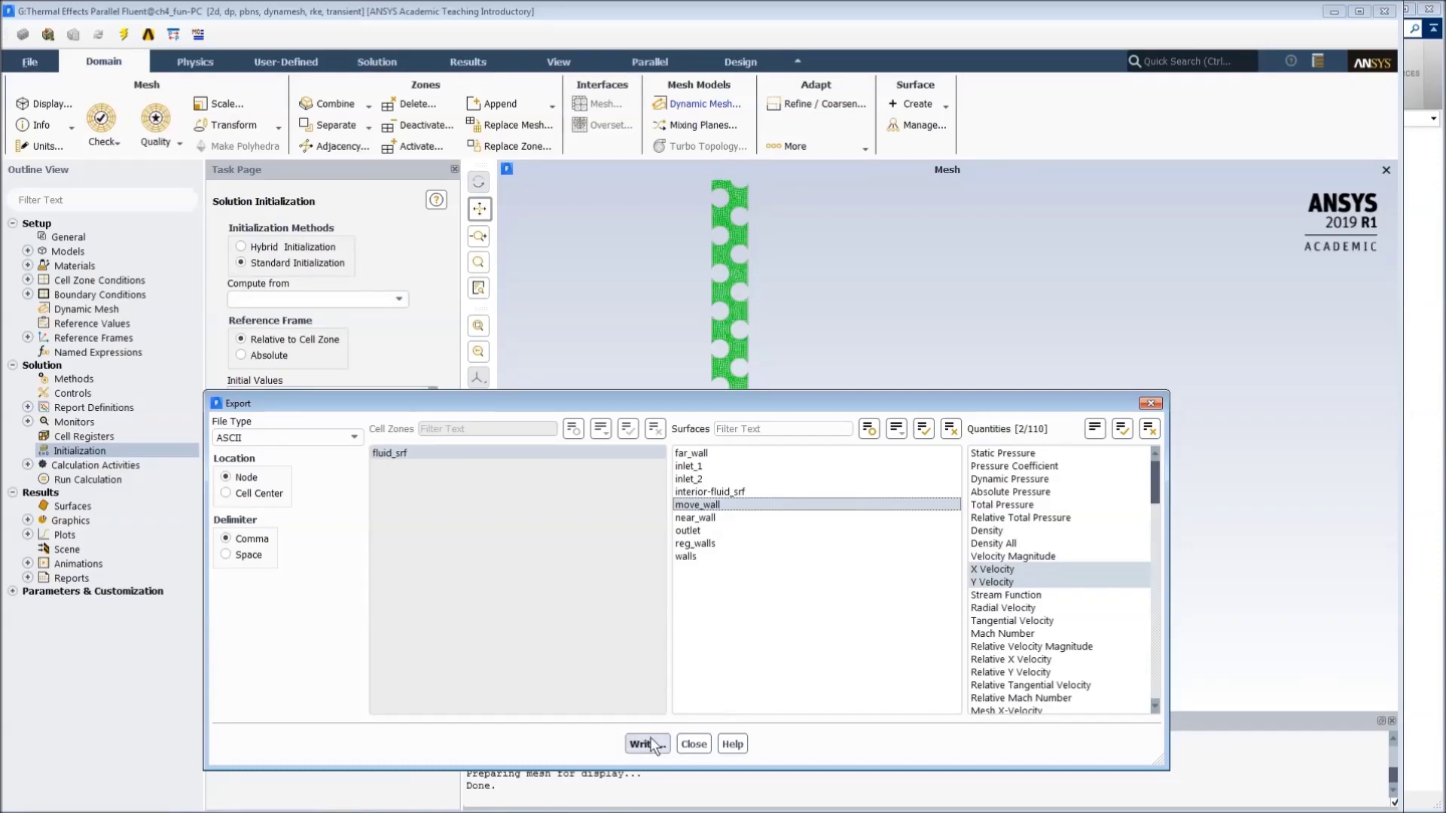
{"action": "left_click", "coordinate": [1151, 403]}
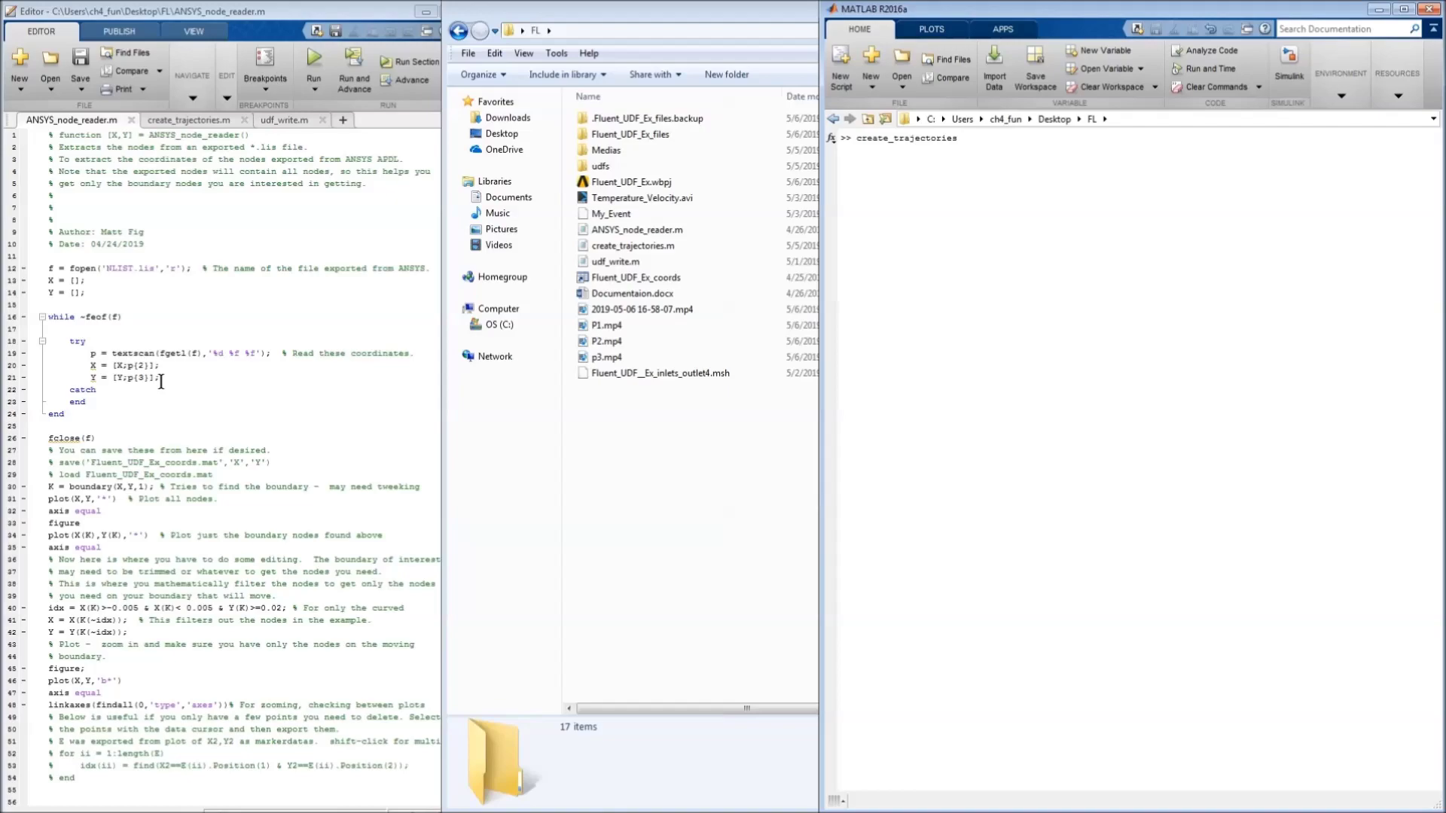
Step: Show the create_trajectories.m script in the MATLAB editor
{"action": "left_click", "coordinate": [207, 120]}
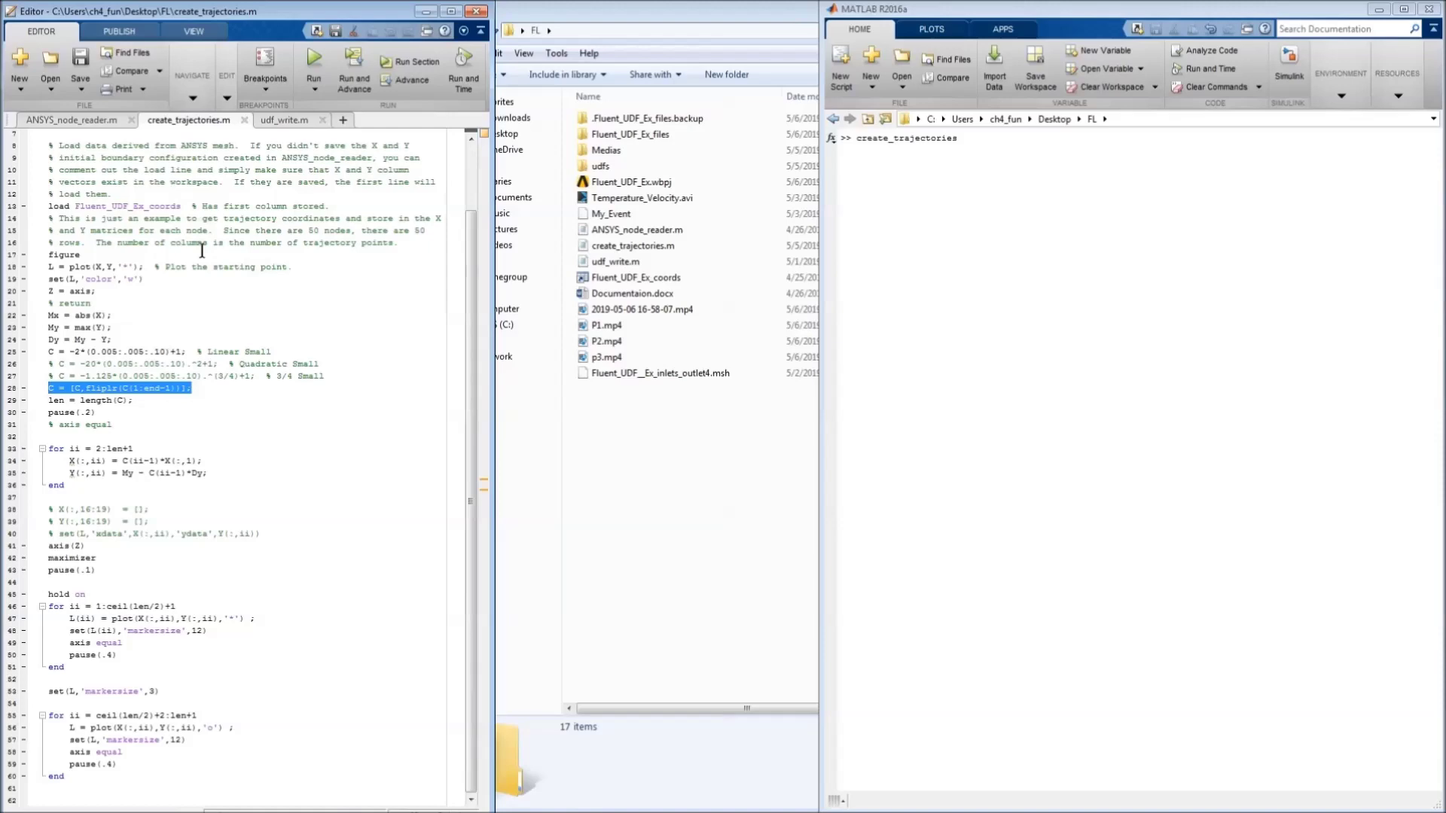
{"action": "left_click_drag", "start_coordinate": [195, 395], "coordinate": [47, 349]}
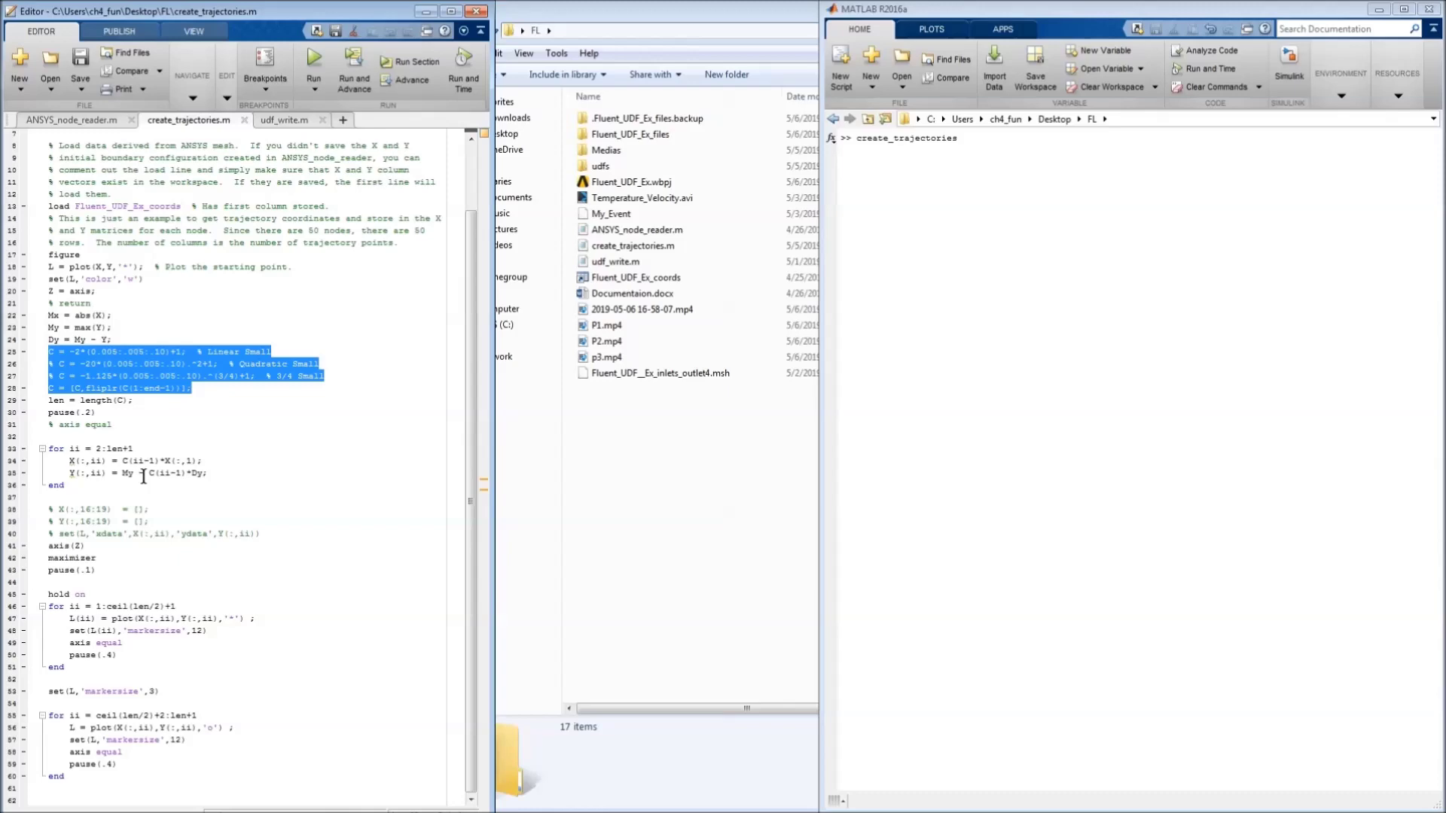
{"action": "left_click", "coordinate": [243, 484]}
{"action": "left_click", "coordinate": [990, 279]}
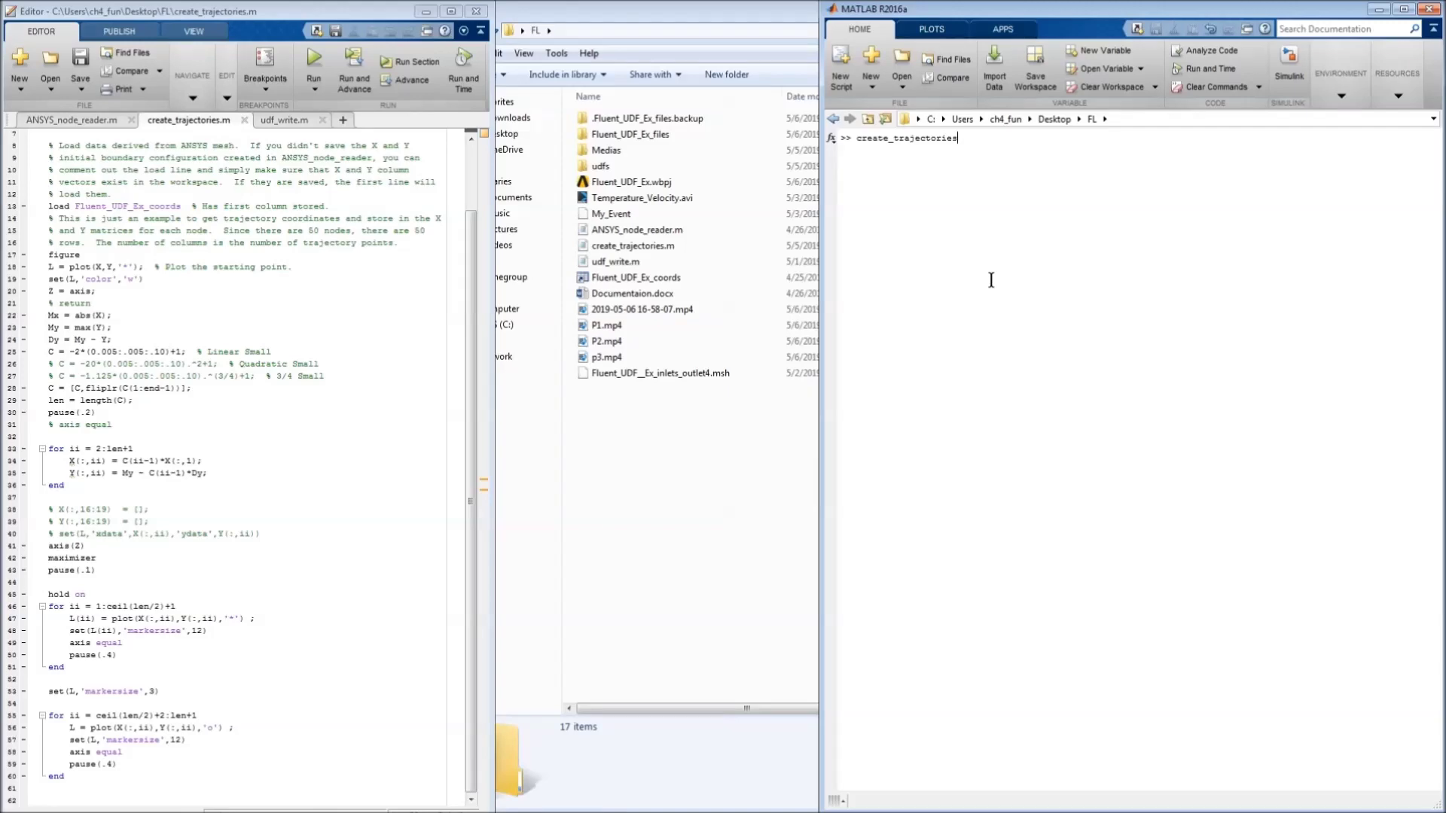
{"action": "key", "text": "Return"}
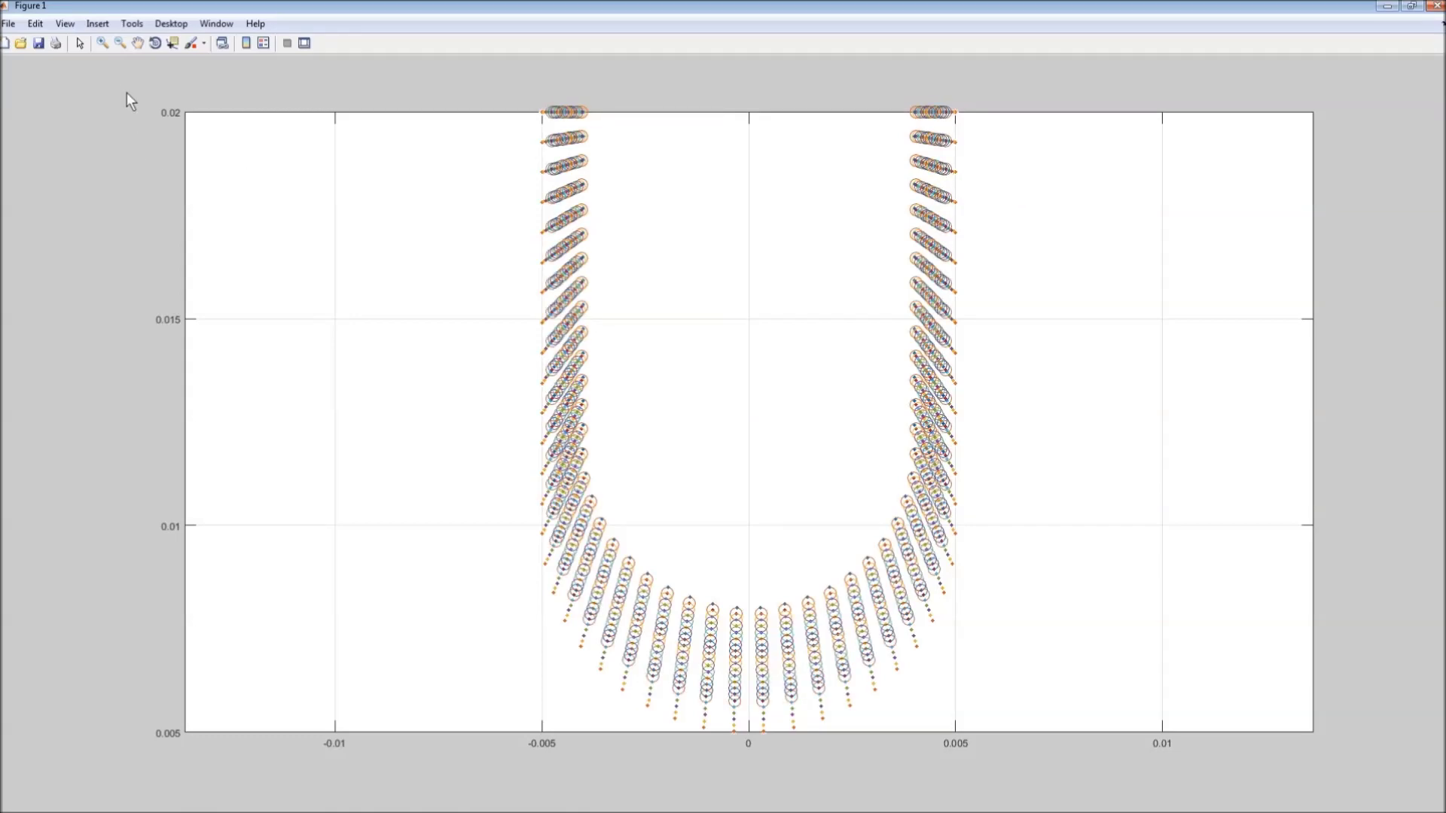
Step: Zoom into the upper-right arm of the node trajectory plot, then close Figure 1
{"action": "left_click", "coordinate": [107, 46]}
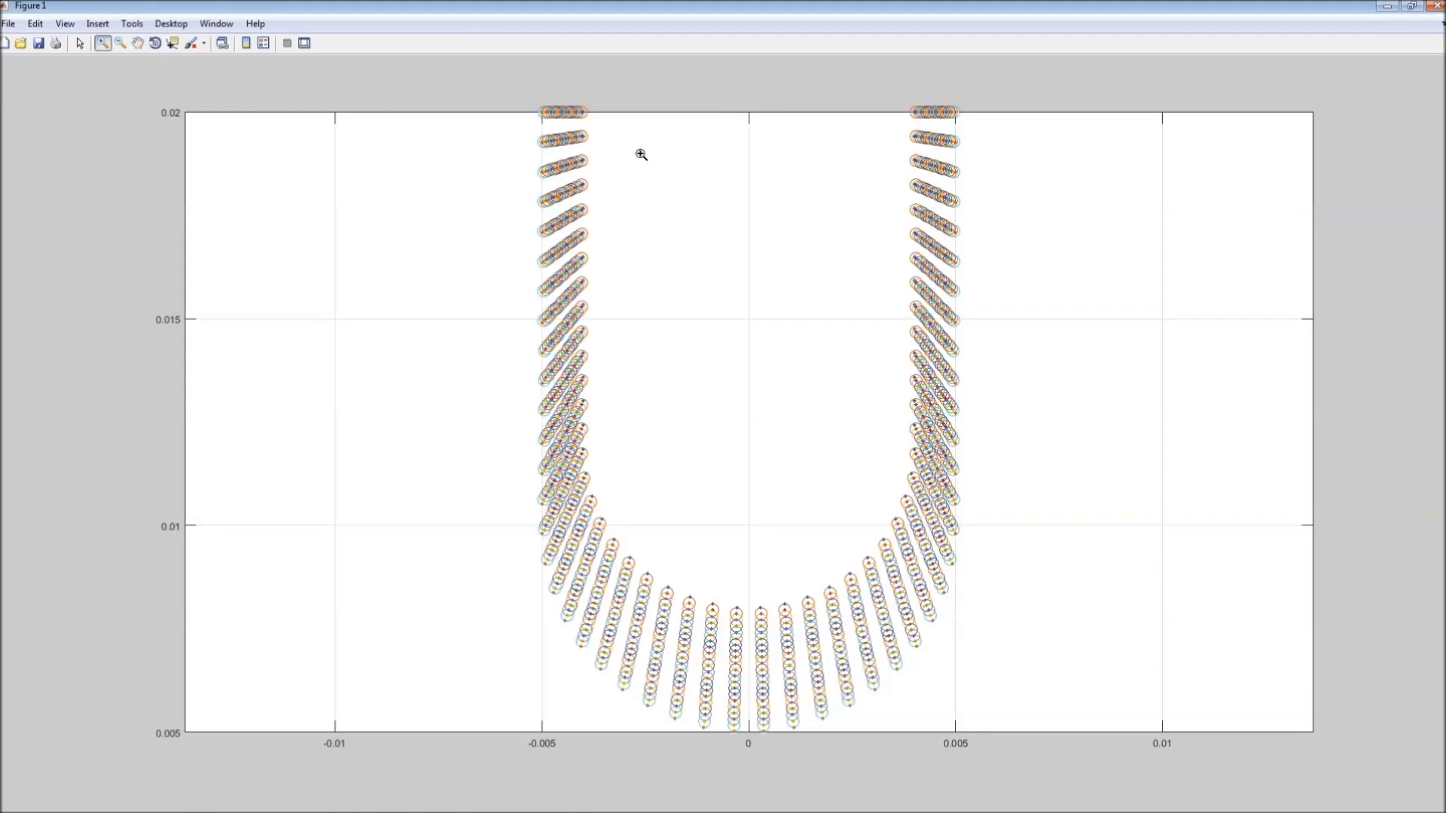
{"action": "left_click_drag", "start_coordinate": [979, 196], "coordinate": [897, 146]}
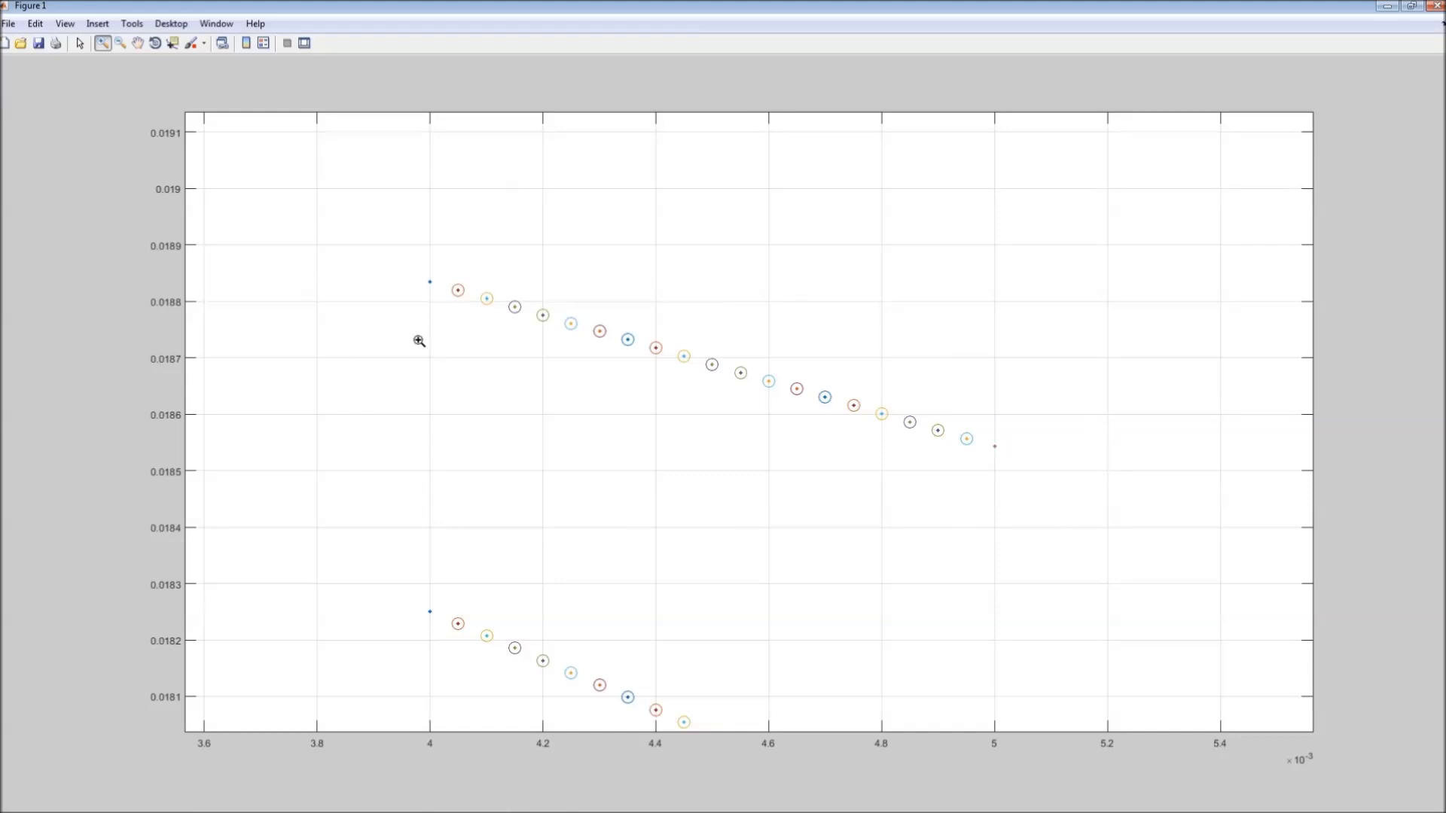
{"action": "left_click", "coordinate": [1433, 6]}
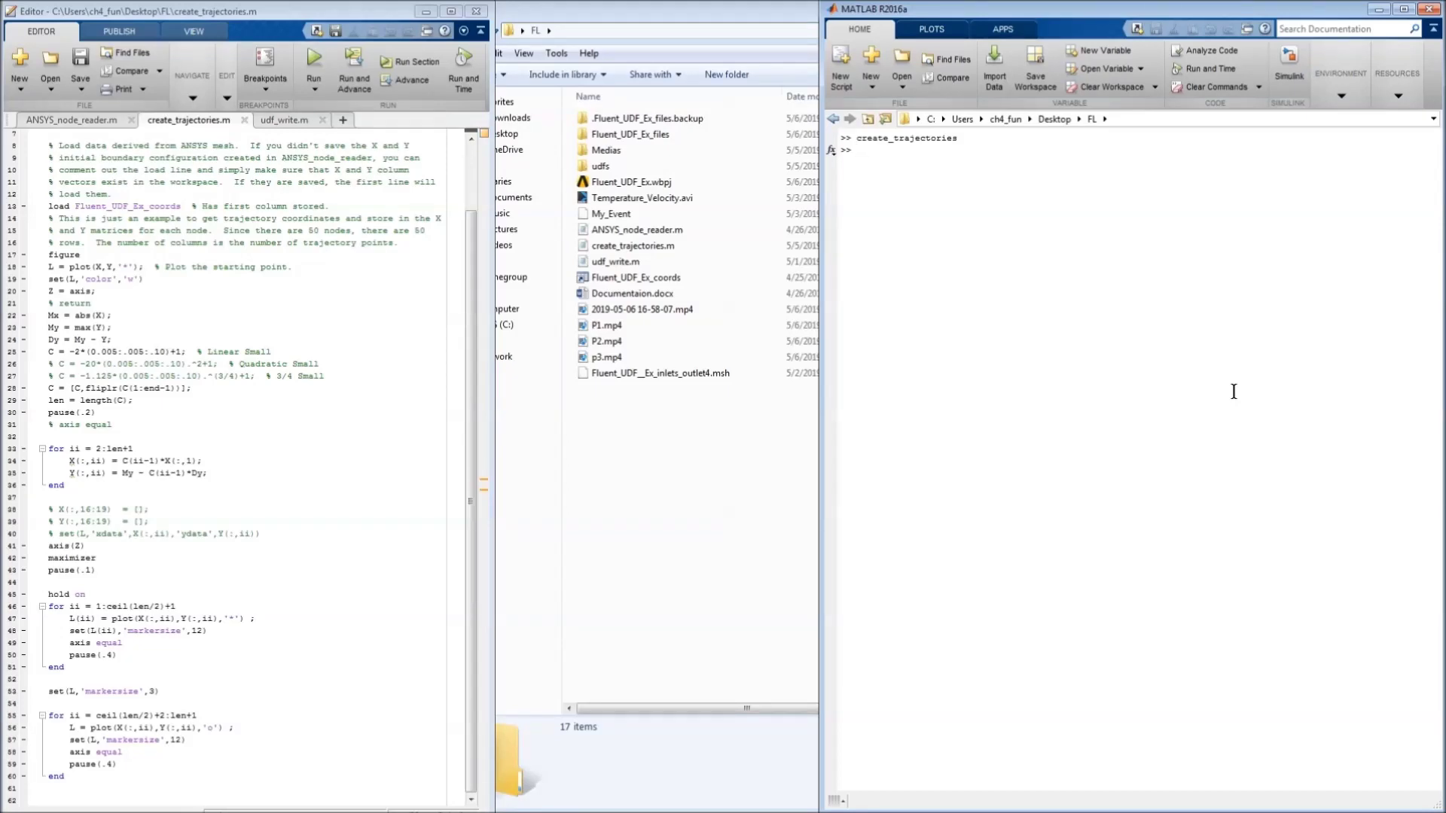
Step: Run 'whos X Y' to check both arrays are 50x40 doubles
{"action": "type", "text": "whos X Y"}
{"action": "key", "text": "Return"}
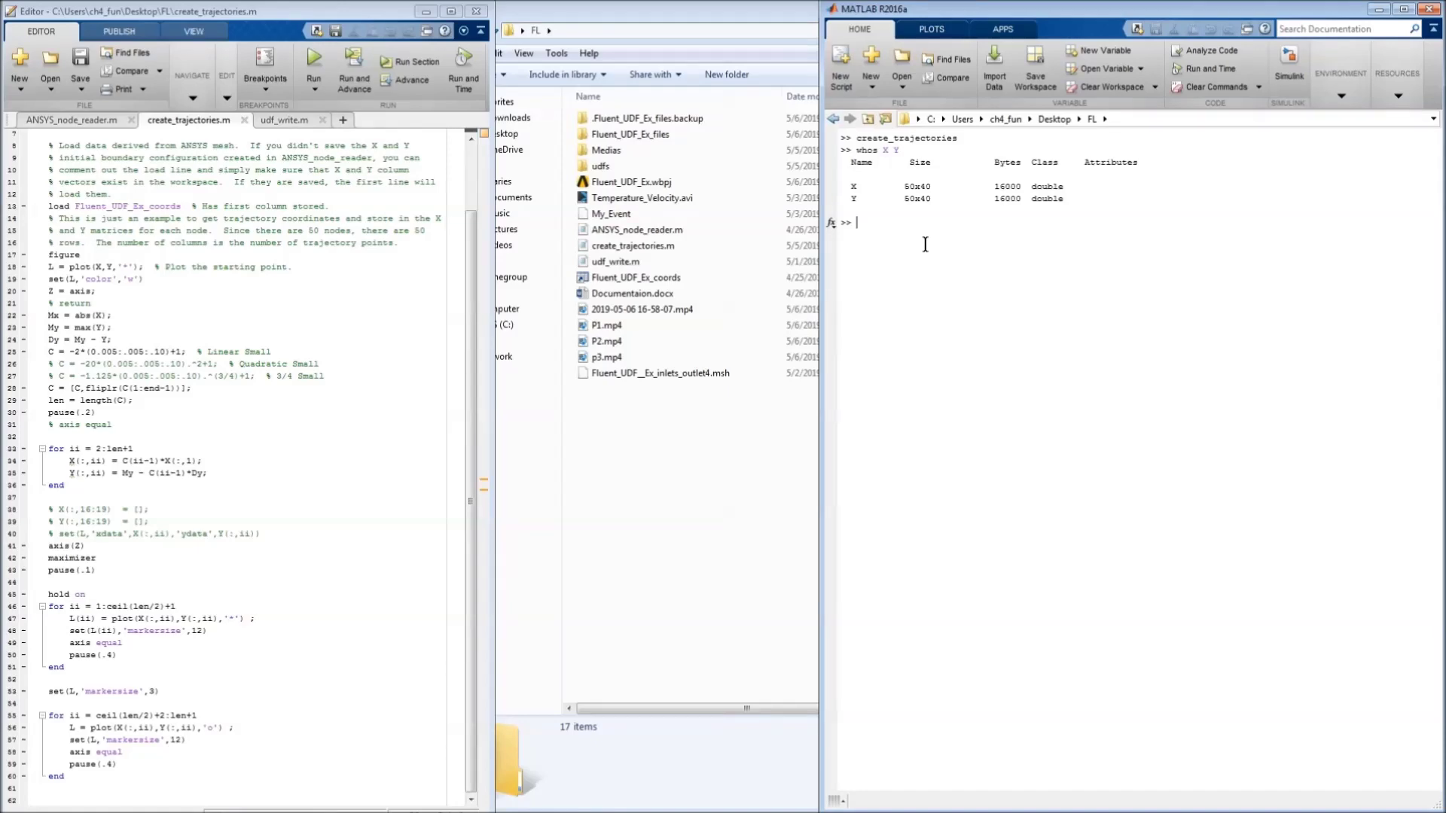
Step: Look through the udf_write.m function code in the editor
{"action": "left_click", "coordinate": [291, 119]}
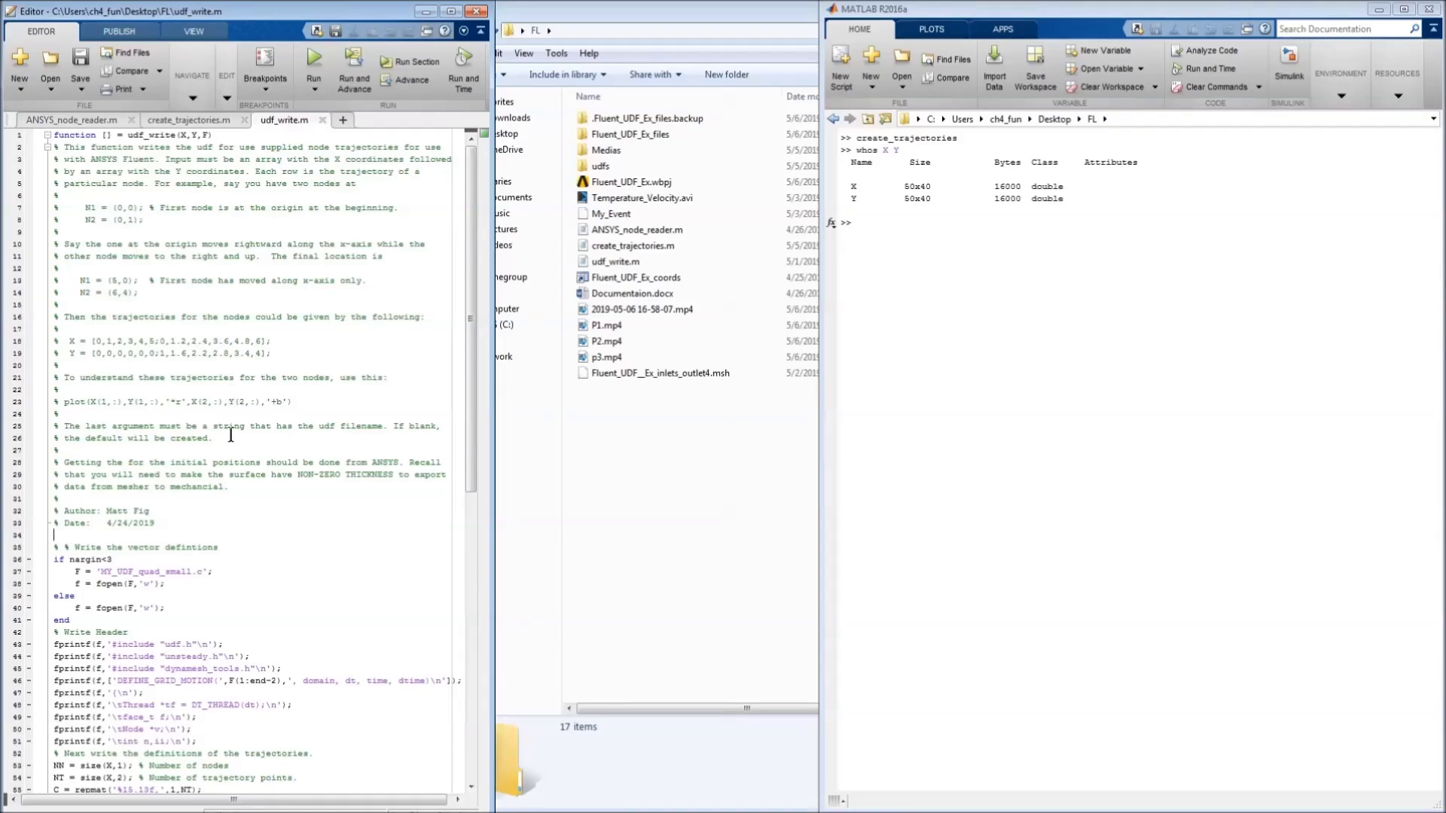
{"action": "scroll", "coordinate": [258, 578], "scroll_direction": "down", "scroll_amount": 2}
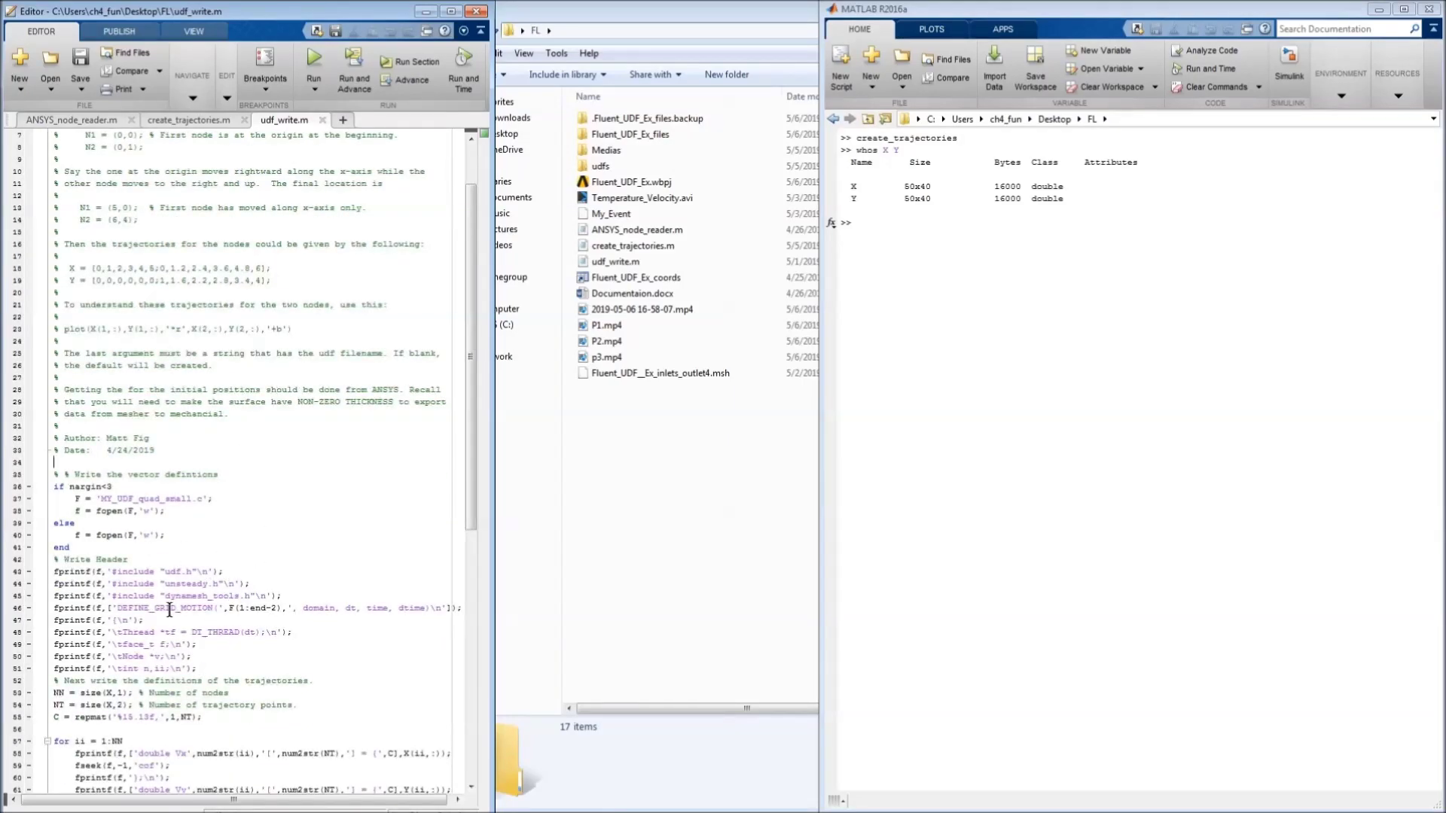
{"action": "scroll", "coordinate": [300, 639], "scroll_direction": "down", "scroll_amount": 2}
{"action": "scroll", "coordinate": [300, 639], "scroll_direction": "down", "scroll_amount": 1}
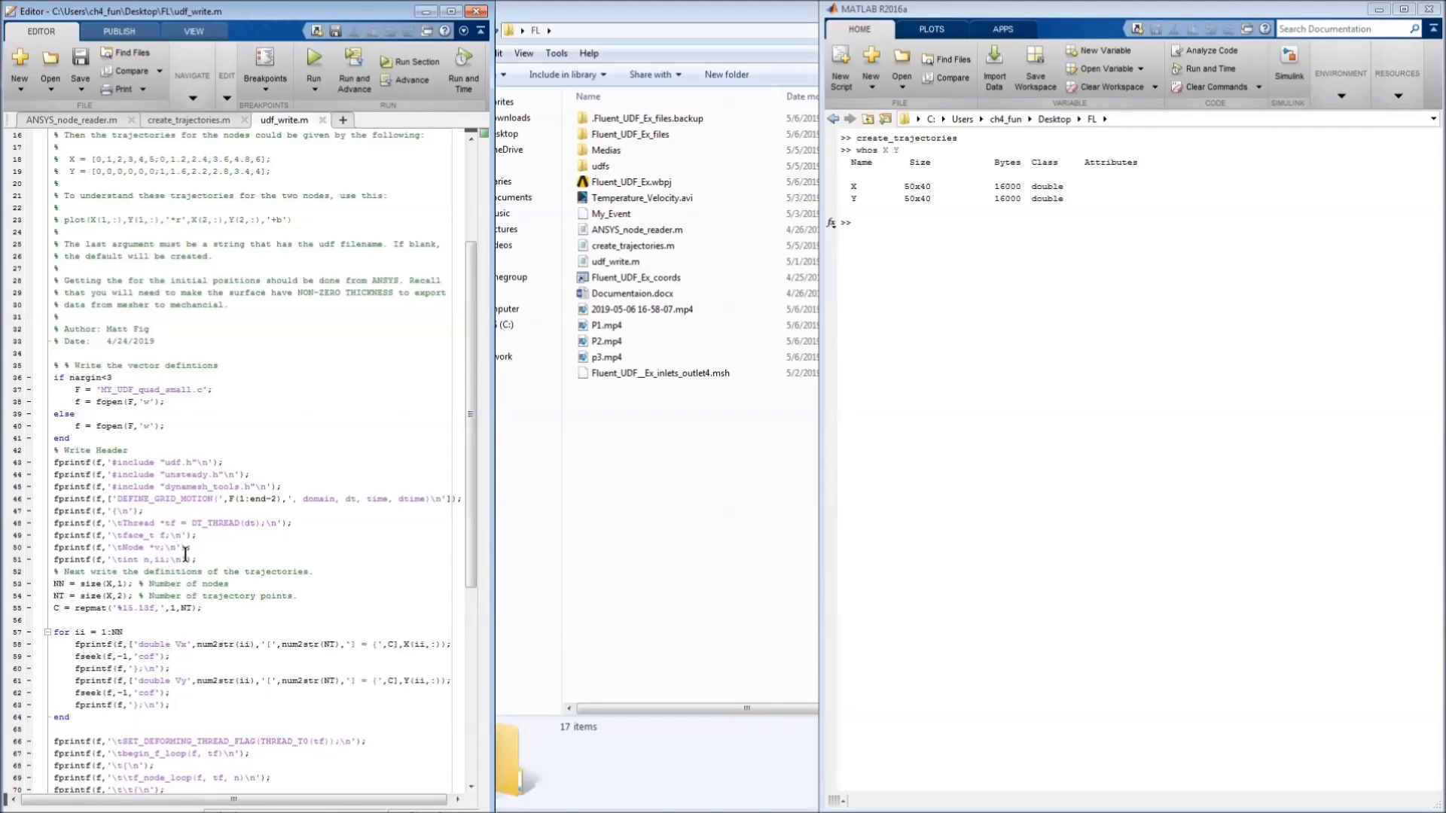
{"action": "scroll", "coordinate": [180, 580], "scroll_direction": "down", "scroll_amount": 3}
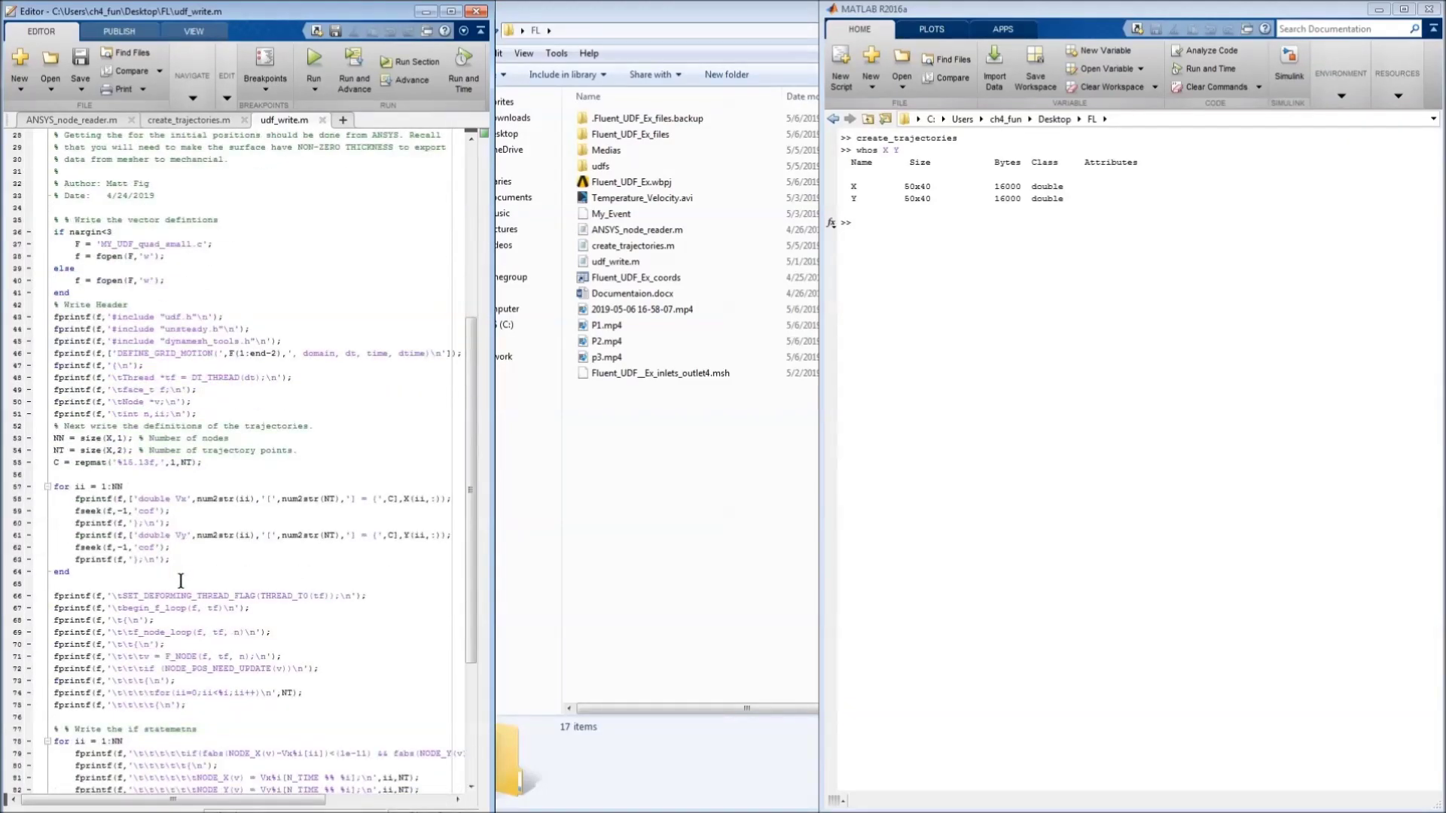
{"action": "scroll", "coordinate": [280, 532], "scroll_direction": "up", "scroll_amount": 8}
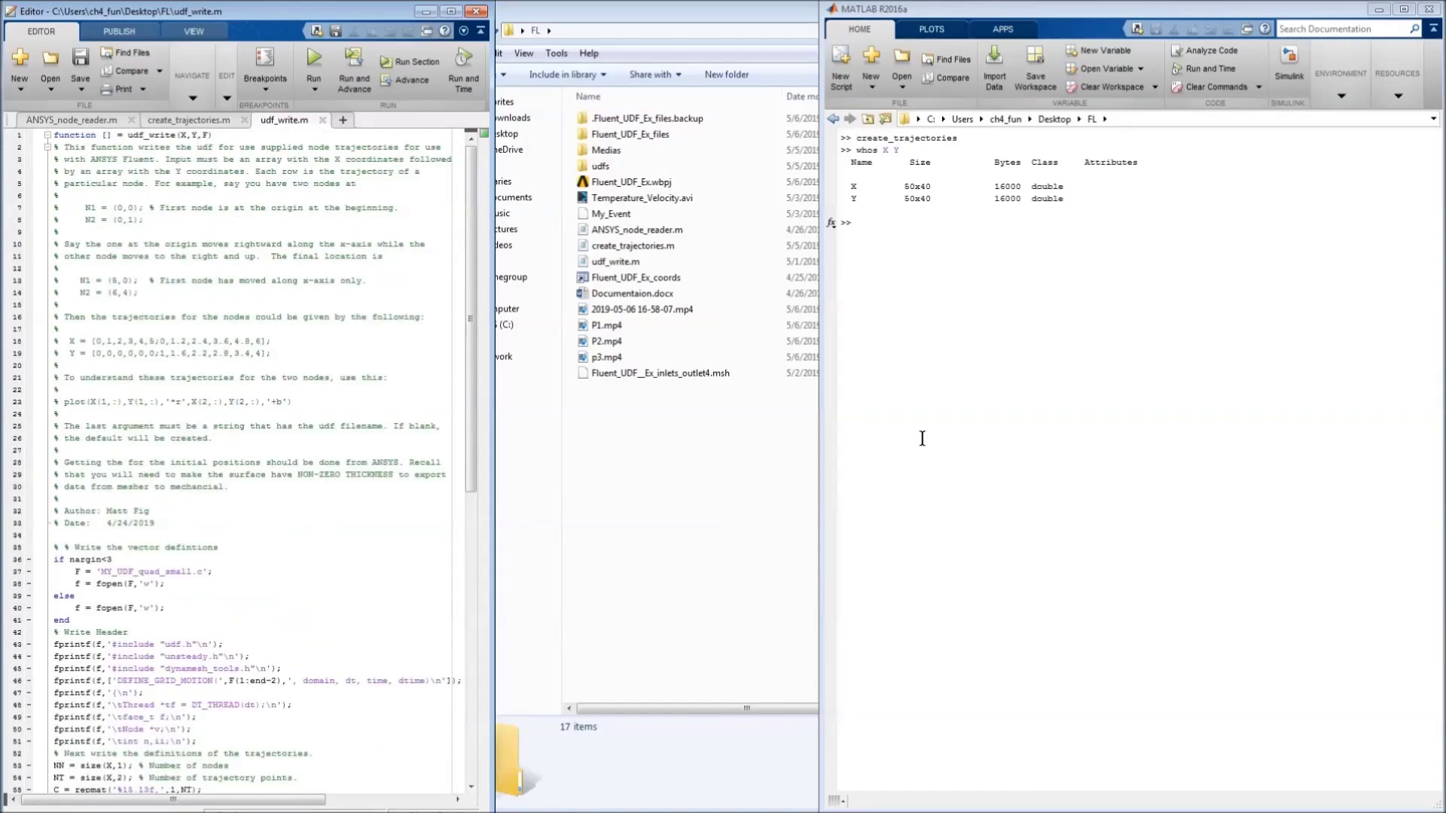
Step: Run udf_write(X,Y,'MY_UDF_highres.c') in the Command Window
{"action": "left_click", "coordinate": [1041, 413]}
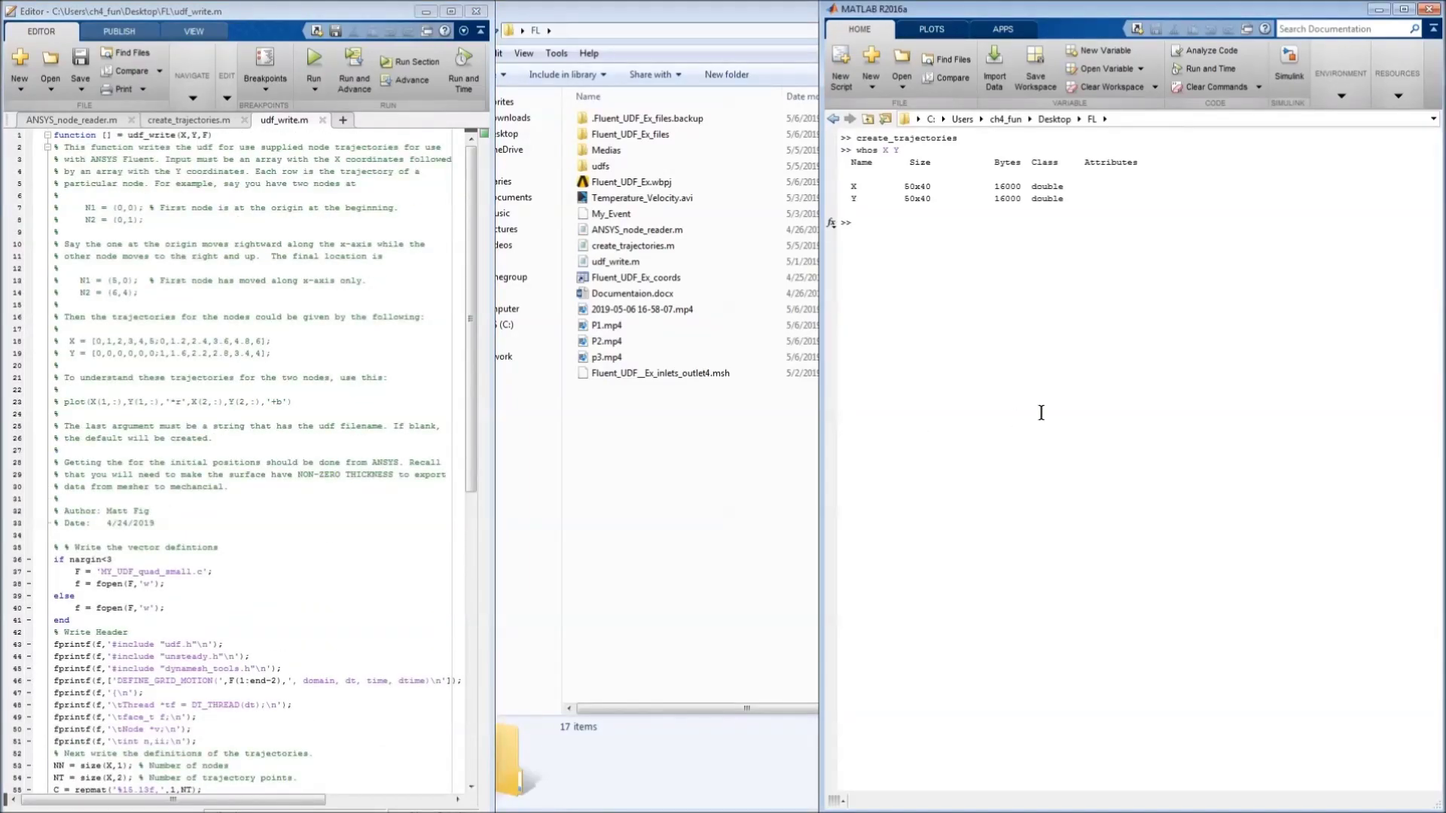
{"action": "type", "text": "udf_write(X,Y,'MY_UDF_highres.c')"}
{"action": "left_click_drag", "start_coordinate": [936, 223], "coordinate": [1032, 224]}
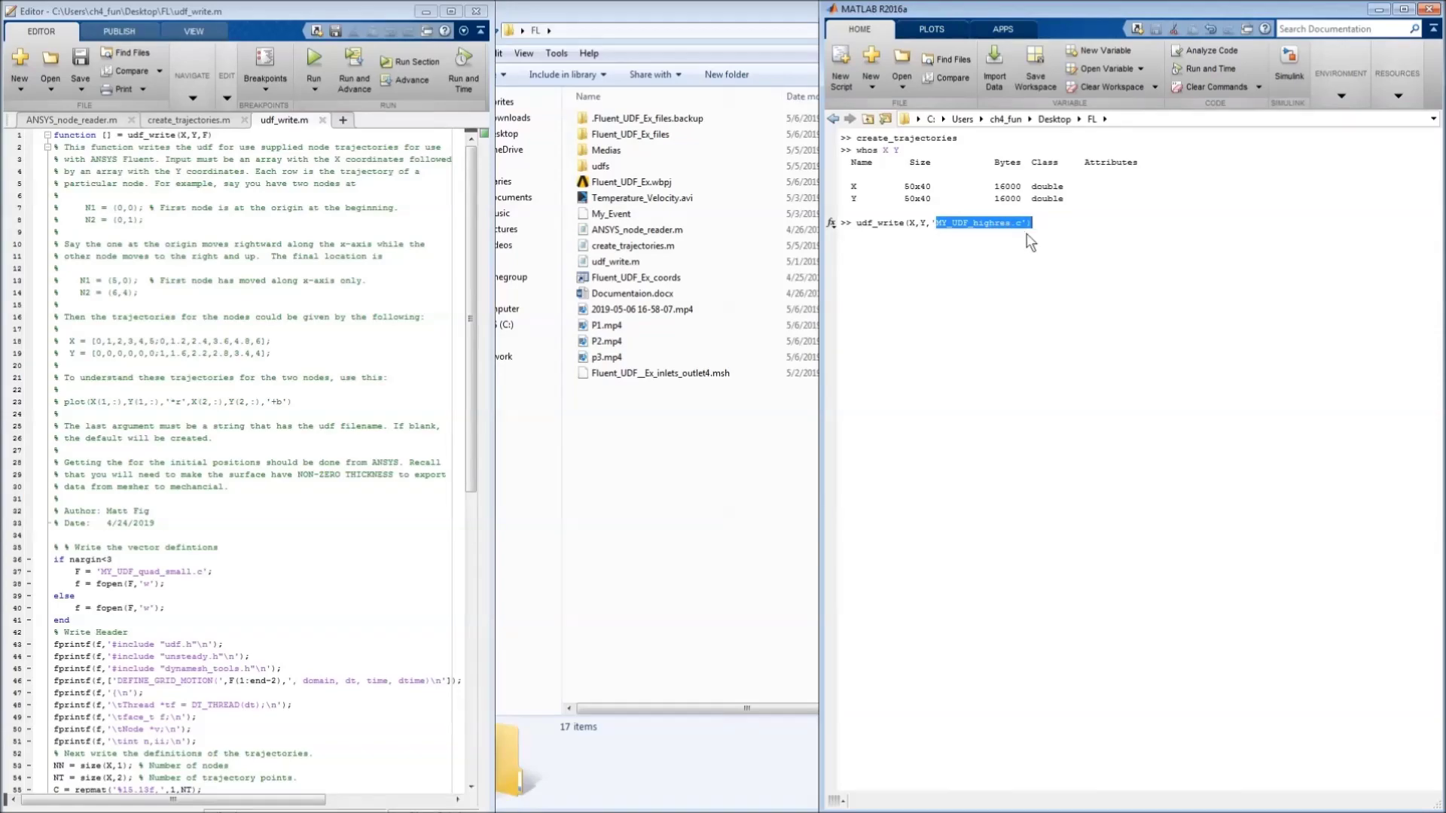
{"action": "left_click", "coordinate": [1022, 231]}
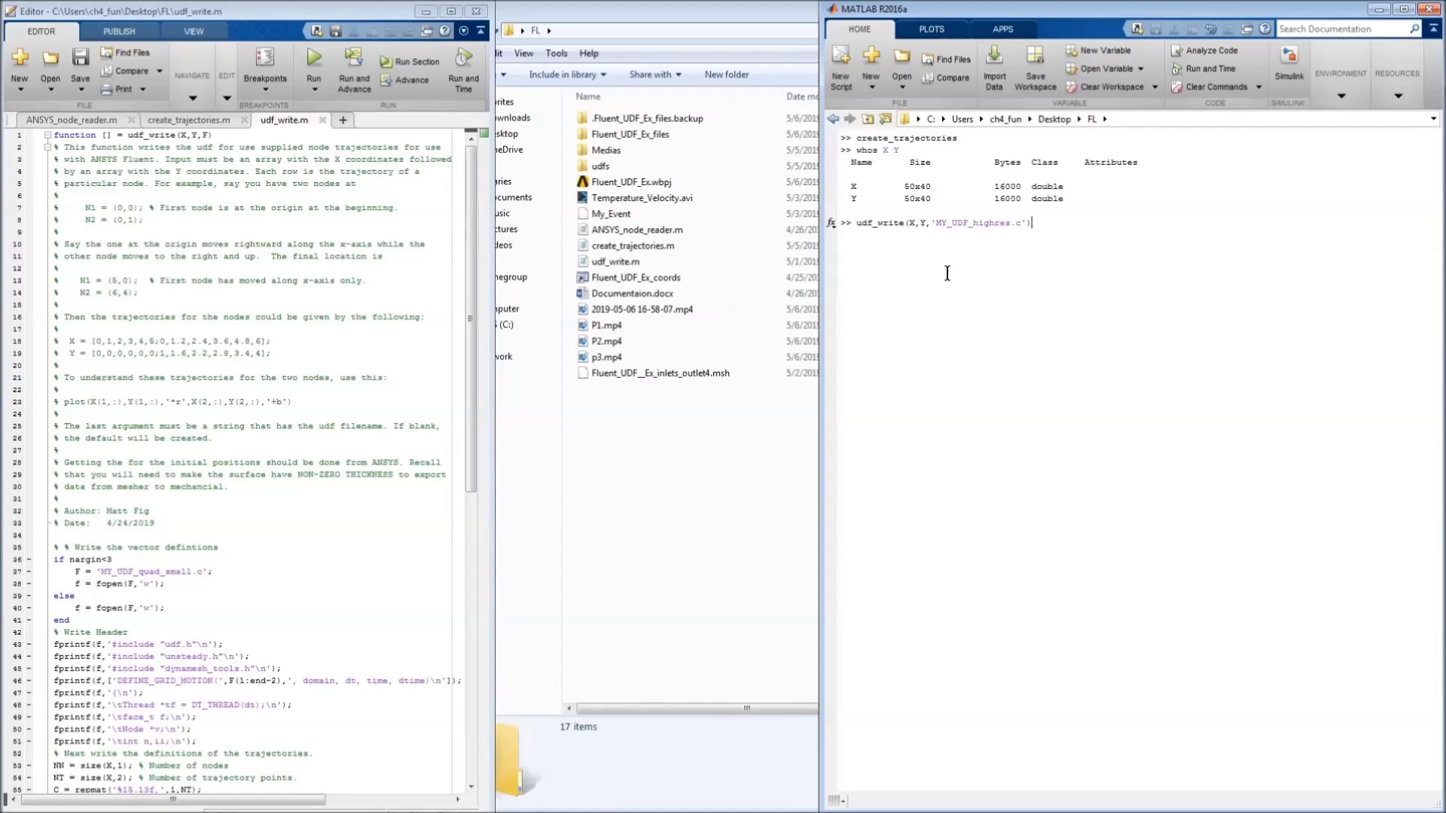
{"action": "key", "text": "Return"}
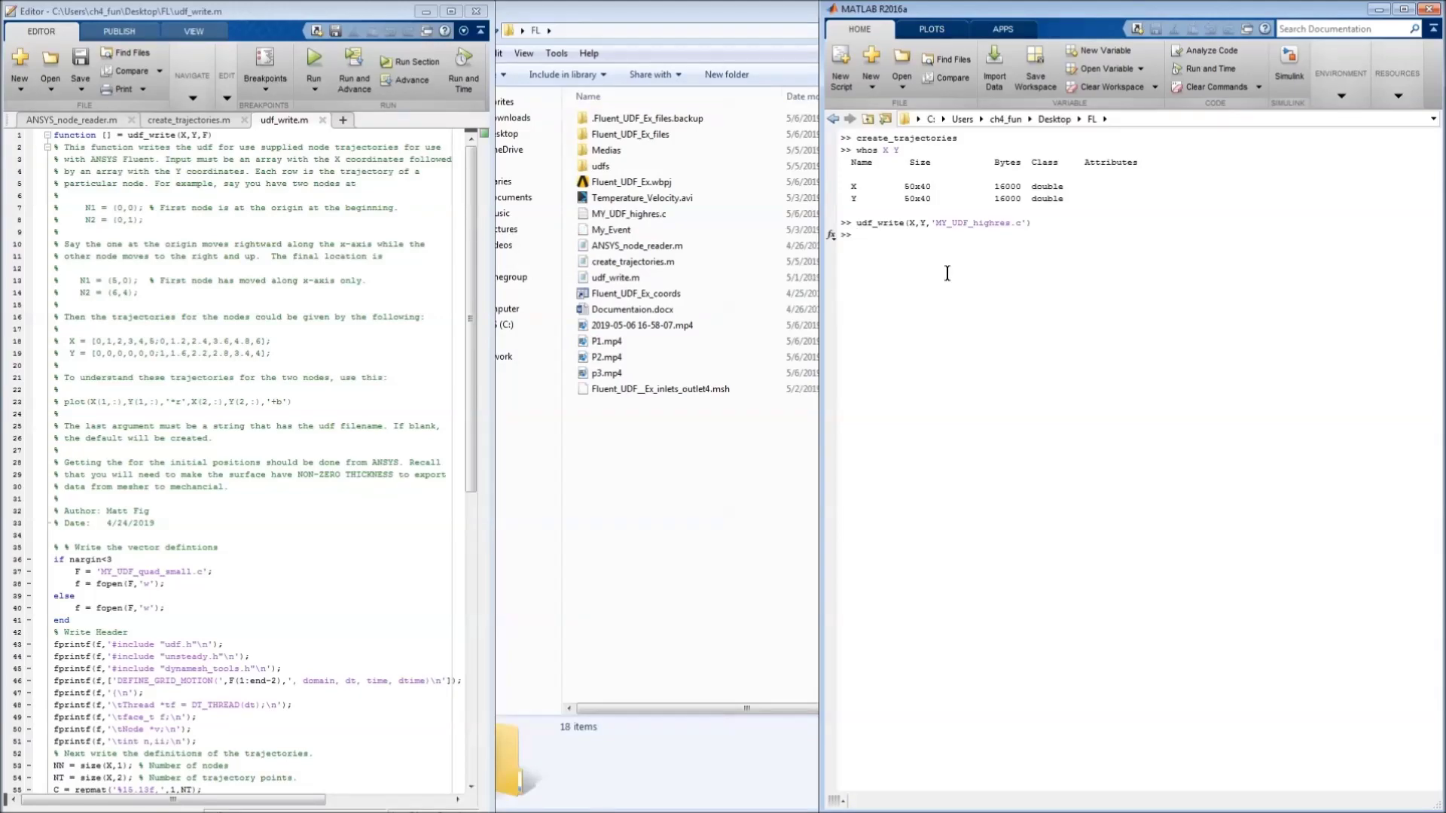
Step: Open MY_UDF_highres.c with WordPad from Explorer
{"action": "right_click", "coordinate": [630, 213]}
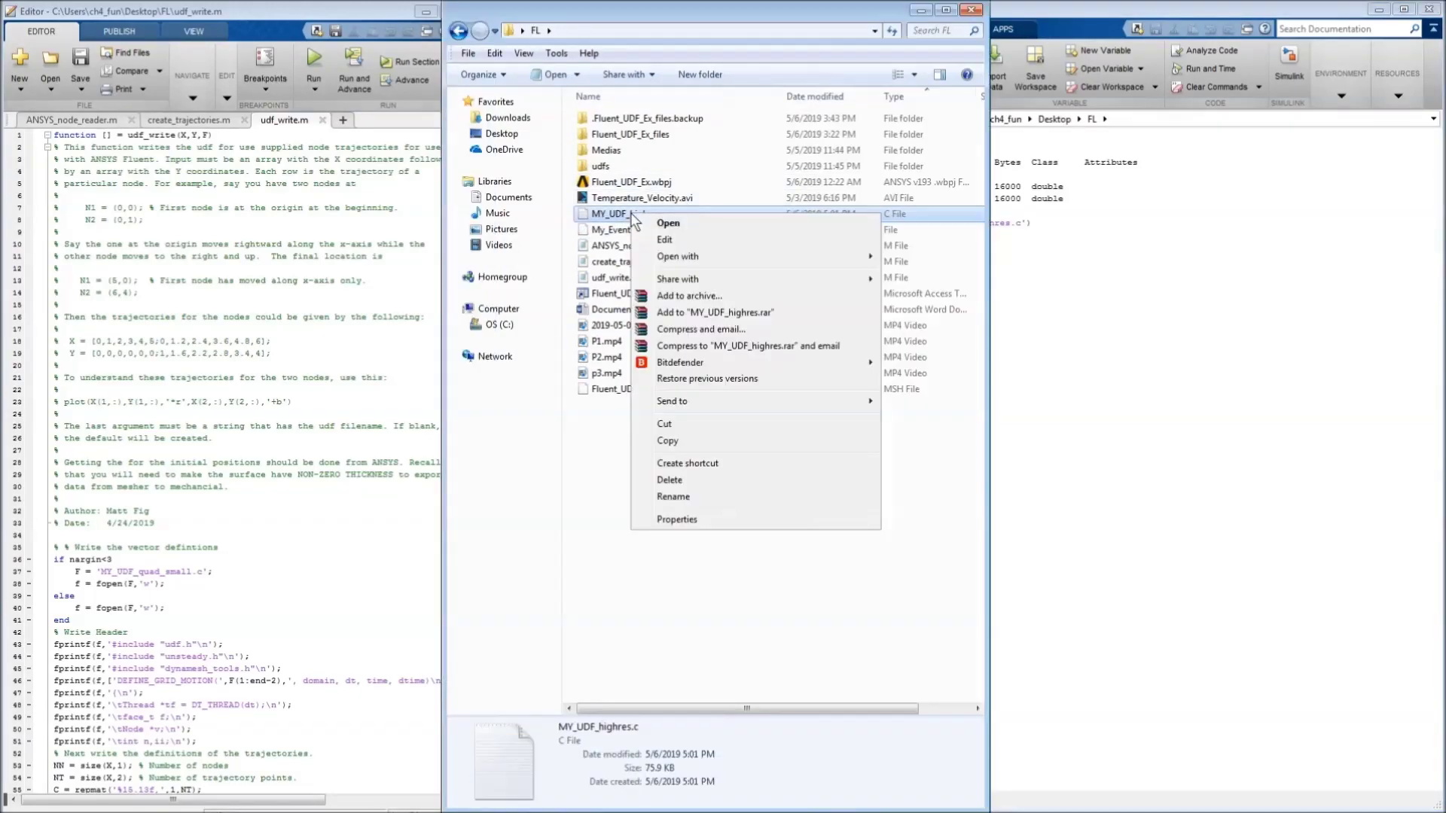
{"action": "mouse_move", "coordinate": [675, 256]}
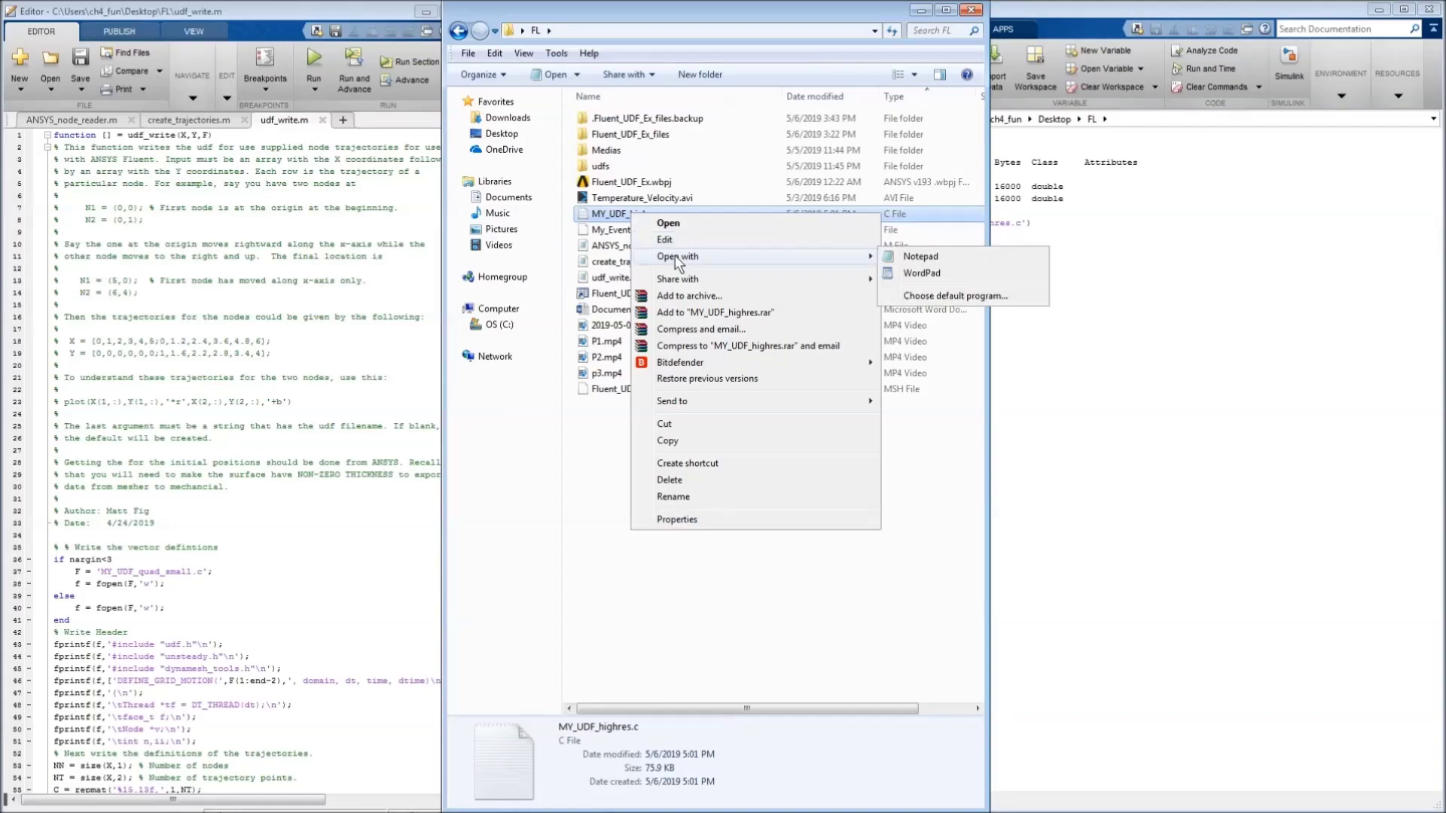
{"action": "left_click", "coordinate": [894, 274]}
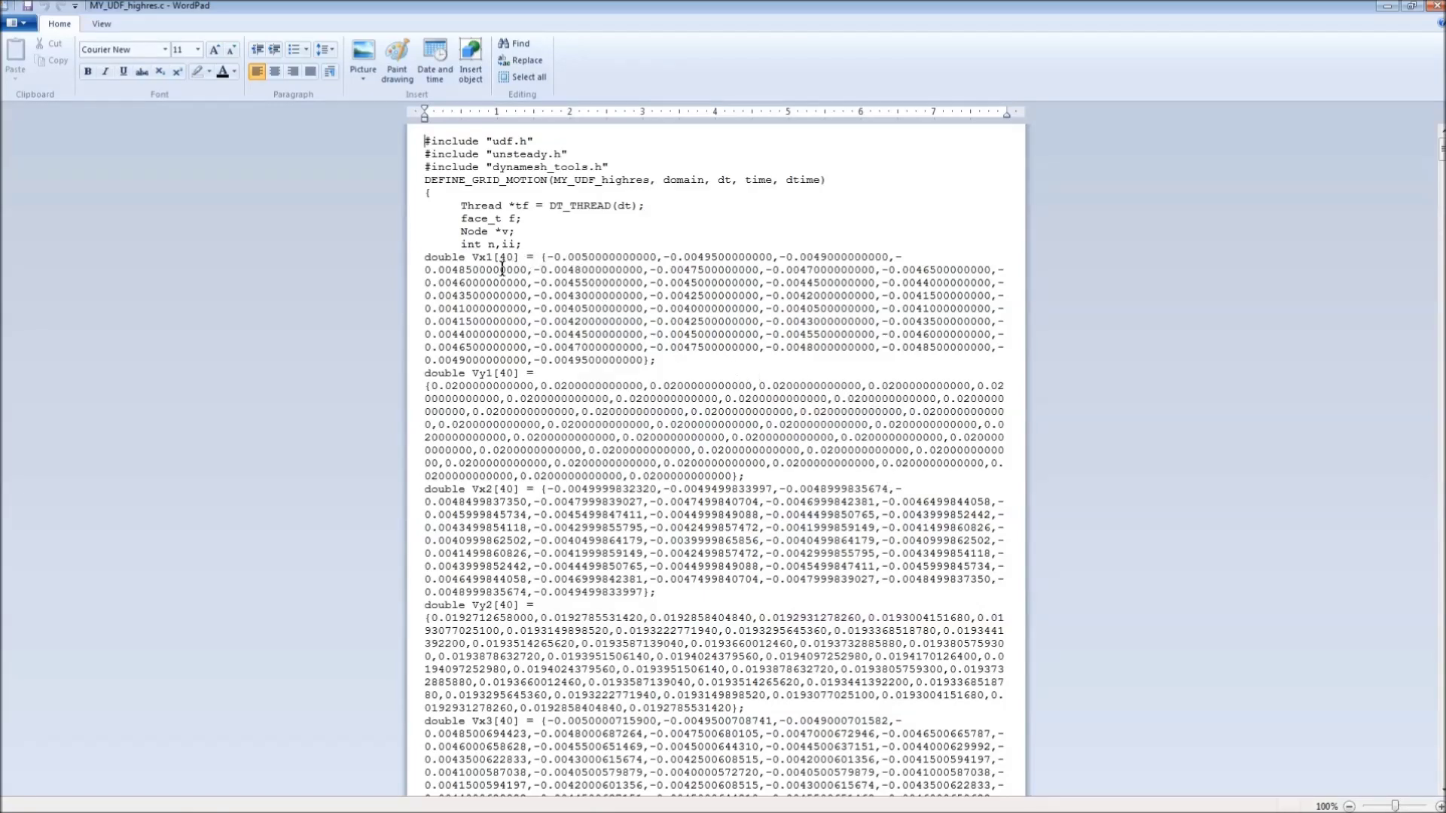
Step: Highlight the Vx1 and Vy1 array names, their length 40, and the first Vx1 coordinate values
{"action": "left_click_drag", "start_coordinate": [474, 257], "coordinate": [513, 258]}
{"action": "left_click_drag", "start_coordinate": [473, 373], "coordinate": [492, 371]}
{"action": "left_click_drag", "start_coordinate": [472, 256], "coordinate": [492, 257]}
{"action": "left_click_drag", "start_coordinate": [473, 374], "coordinate": [492, 373]}
{"action": "left_click_drag", "start_coordinate": [515, 257], "coordinate": [500, 257]}
{"action": "scroll", "coordinate": [616, 461], "scroll_direction": "down", "scroll_amount": 20}
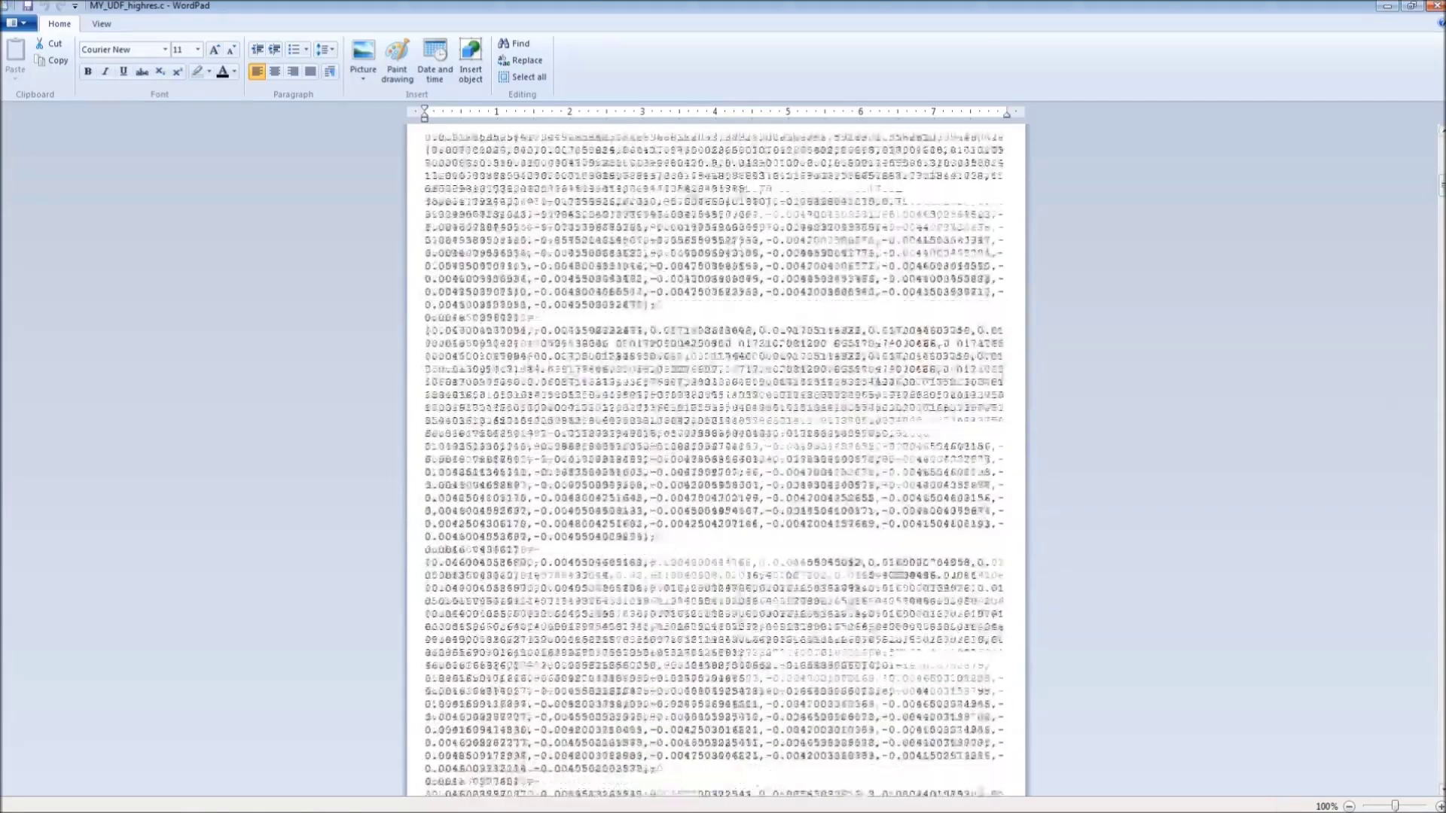
{"action": "scroll", "coordinate": [715, 467], "scroll_direction": "down", "scroll_amount": 20}
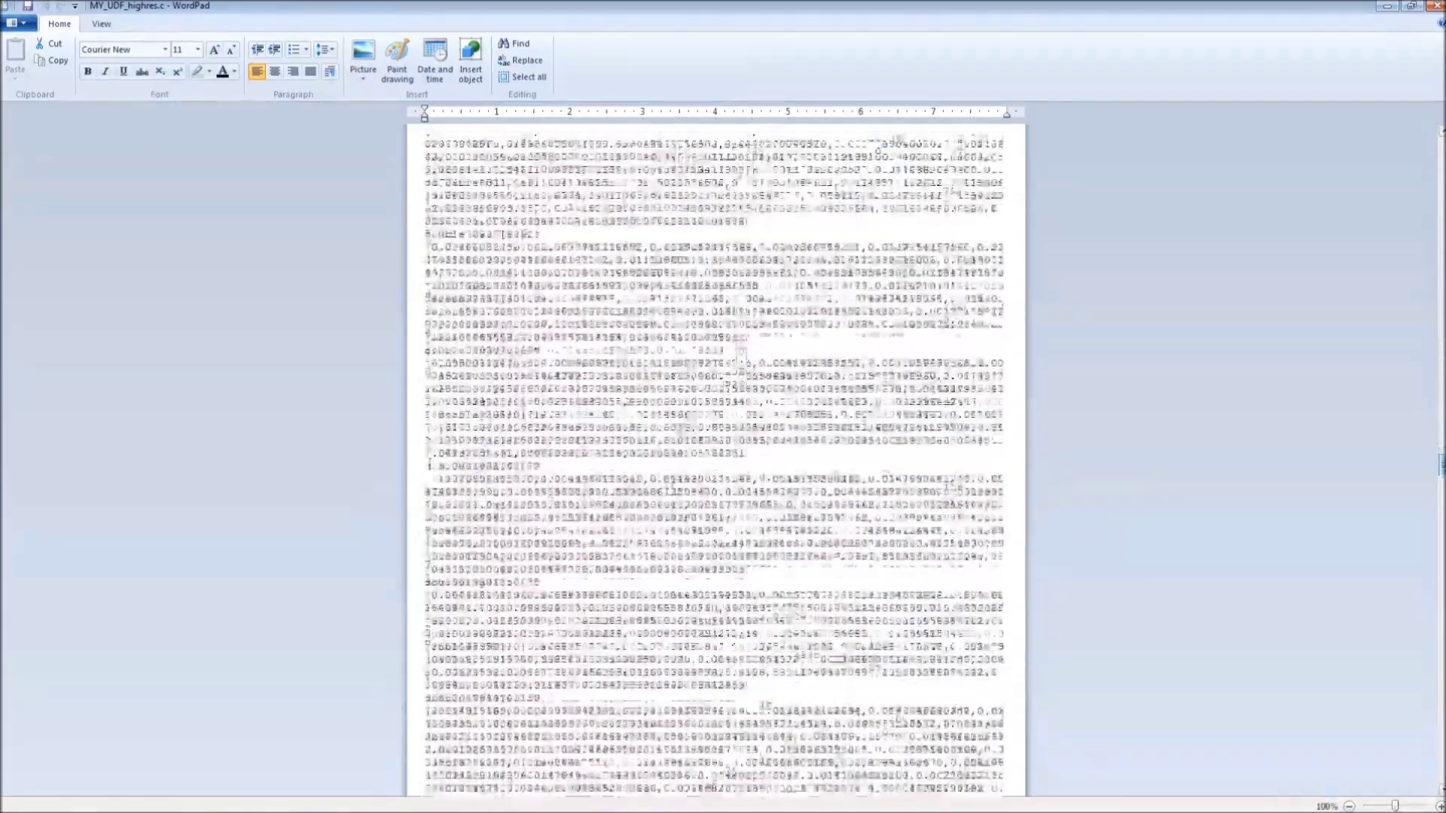
{"action": "left_click_drag", "start_coordinate": [1440, 465], "coordinate": [1440, 143]}
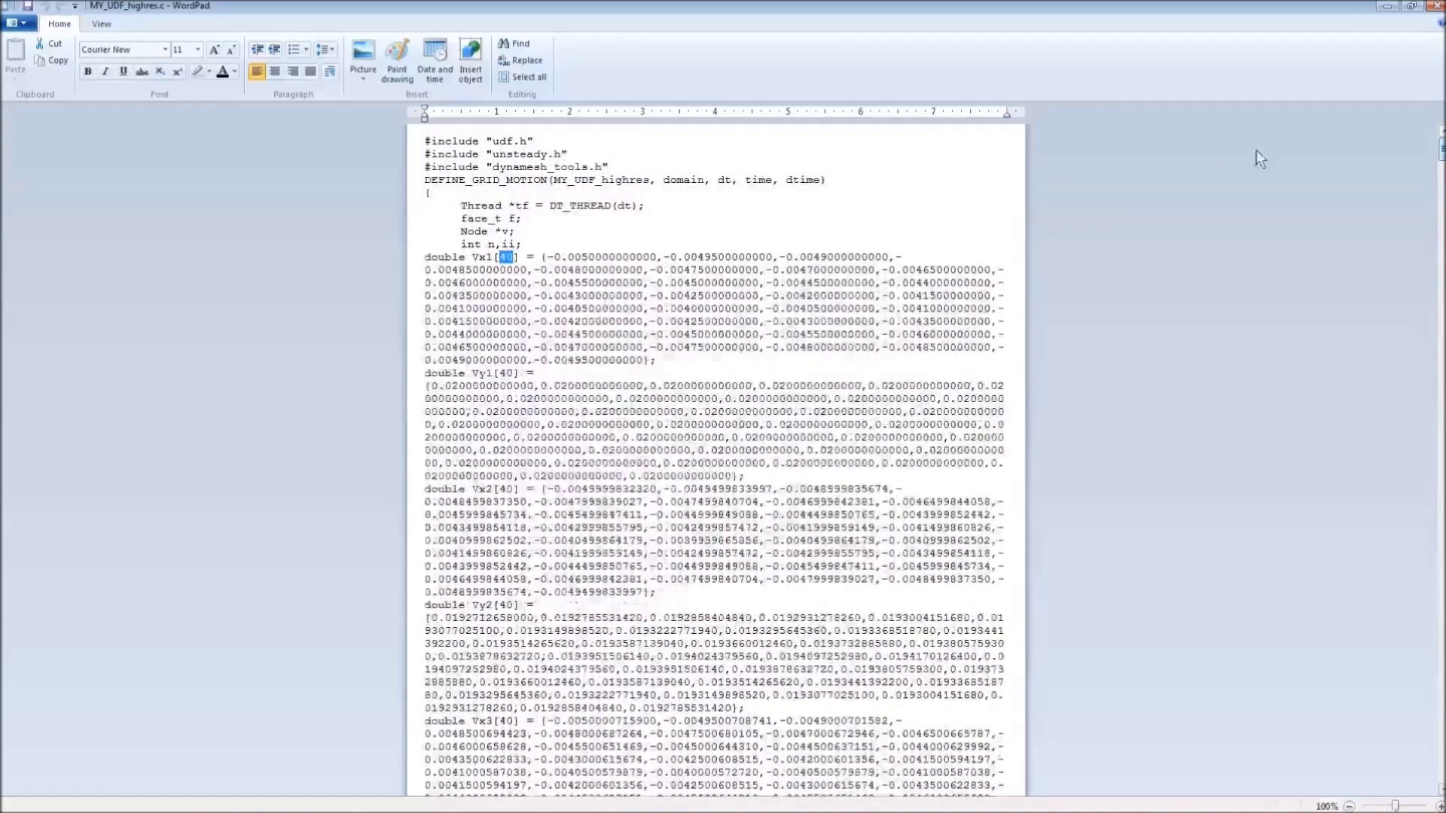
{"action": "left_click_drag", "start_coordinate": [594, 257], "coordinate": [541, 257]}
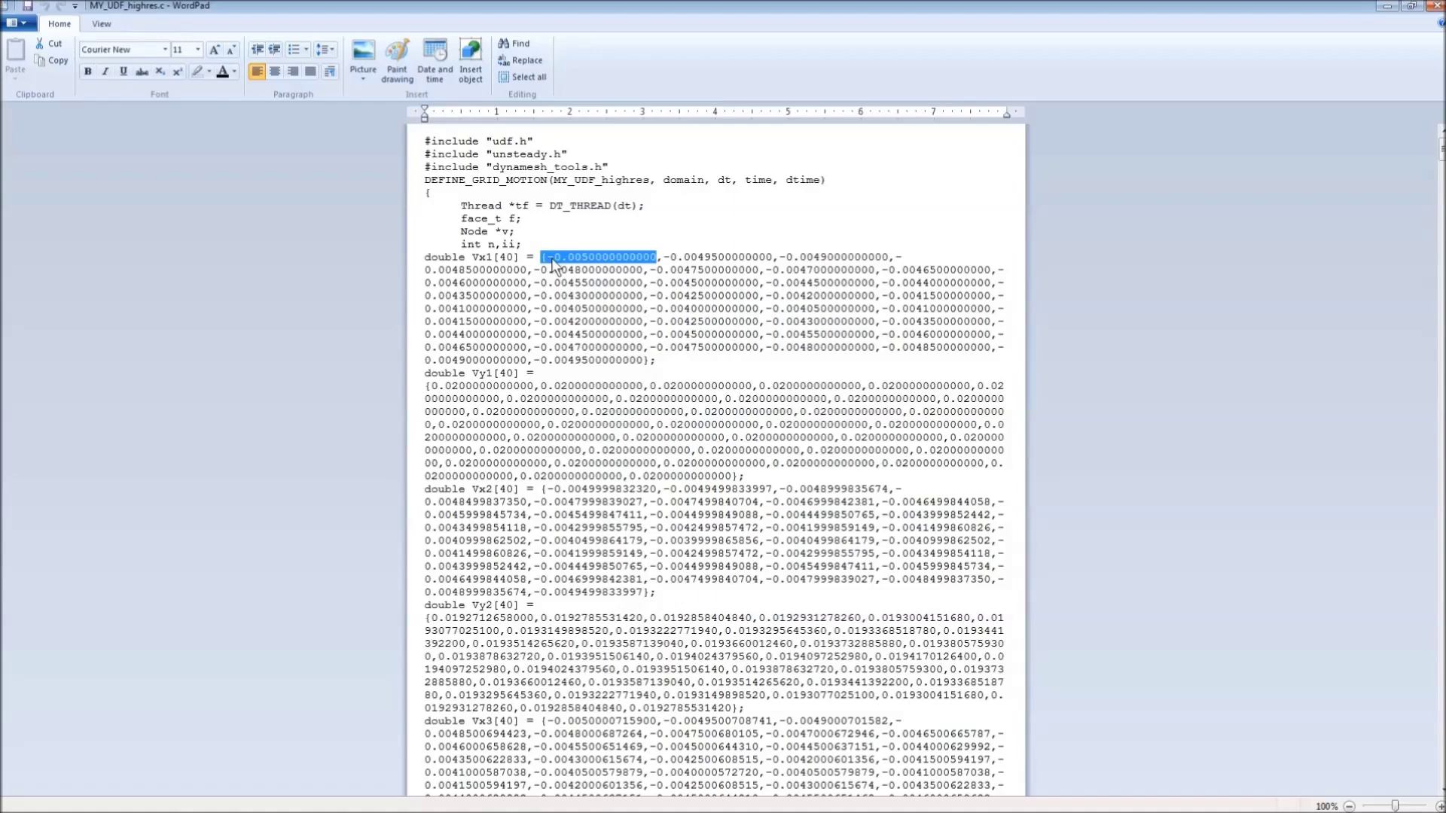
{"action": "left_click_drag", "start_coordinate": [745, 257], "coordinate": [787, 257]}
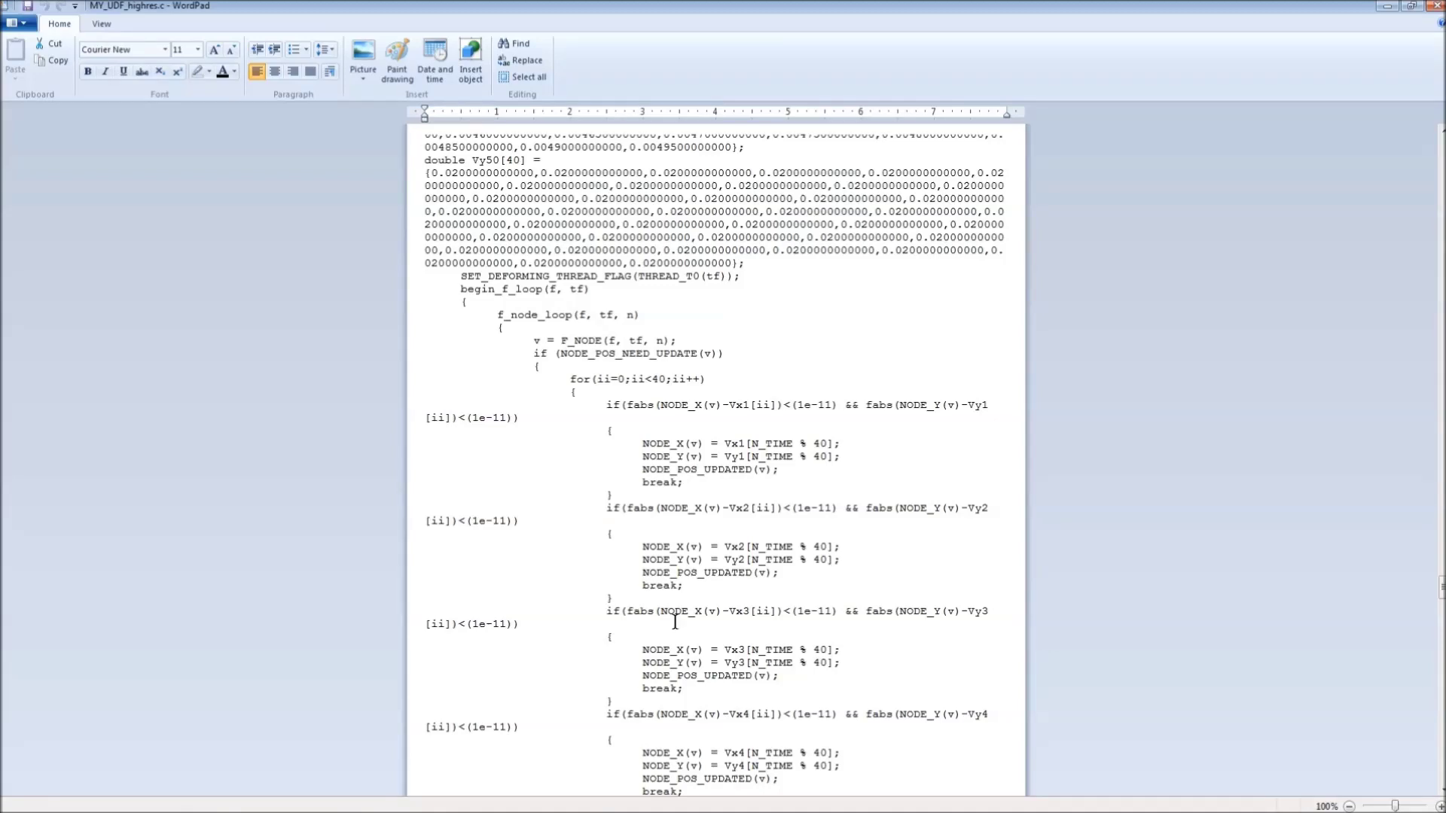
Step: Highlight the N_TIME % 40 index in the Vx1 assignment, then scroll back up
{"action": "double_click", "coordinate": [819, 443]}
{"action": "left_click_drag", "start_coordinate": [819, 444], "coordinate": [752, 444]}
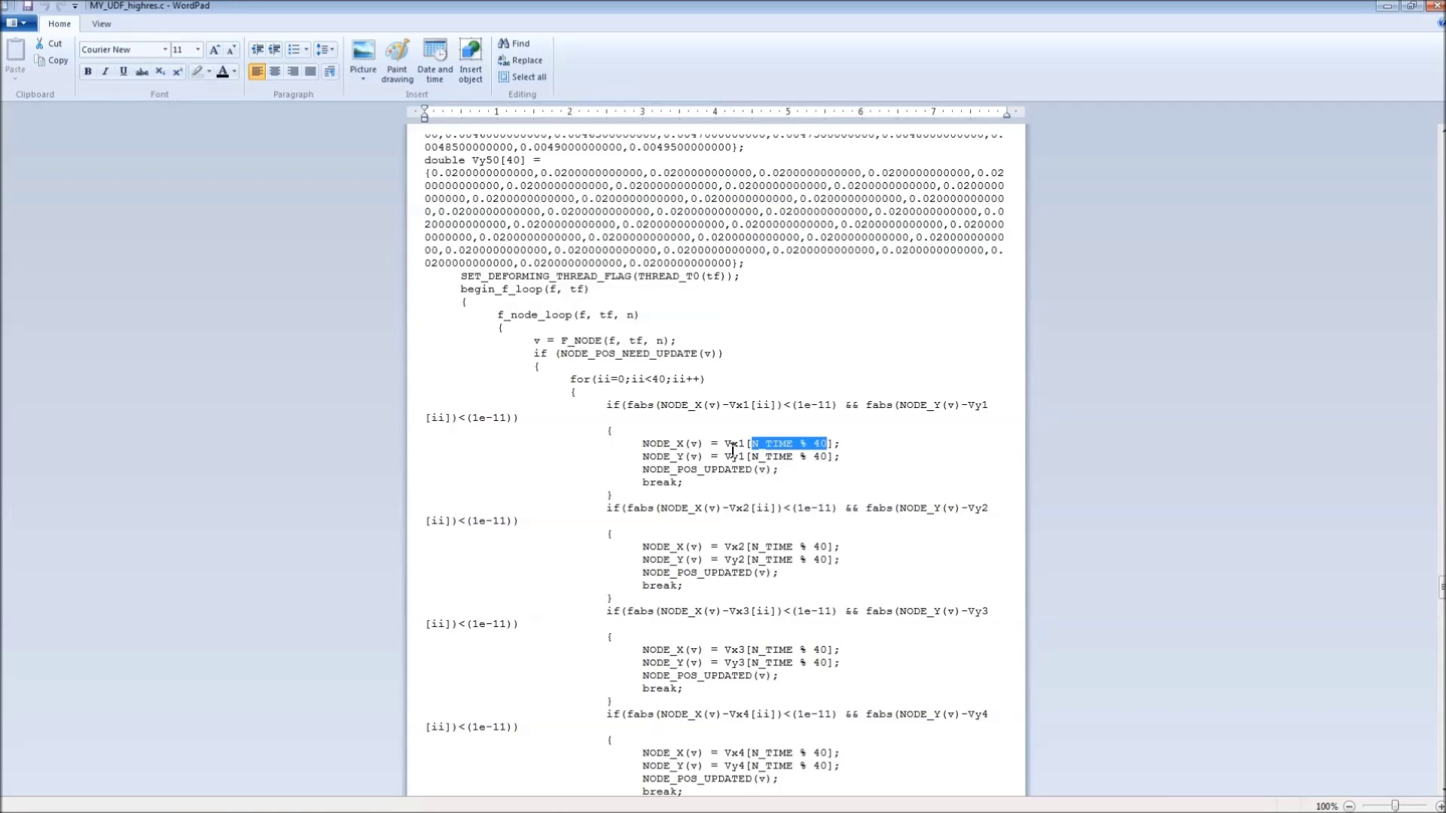
{"action": "scroll", "coordinate": [732, 450], "scroll_direction": "up", "scroll_amount": 15}
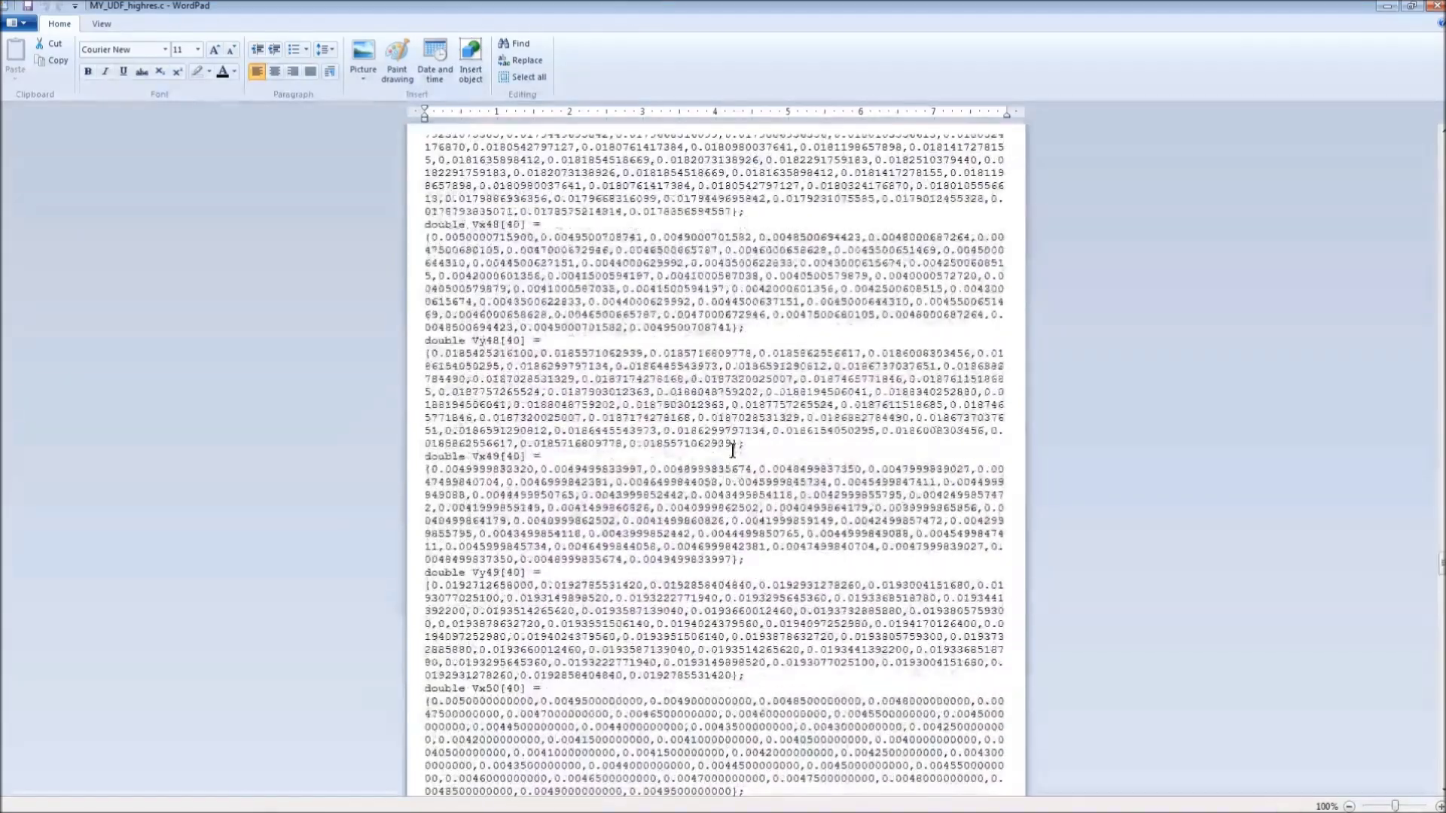
{"action": "scroll", "coordinate": [732, 450], "scroll_direction": "up", "scroll_amount": 20}
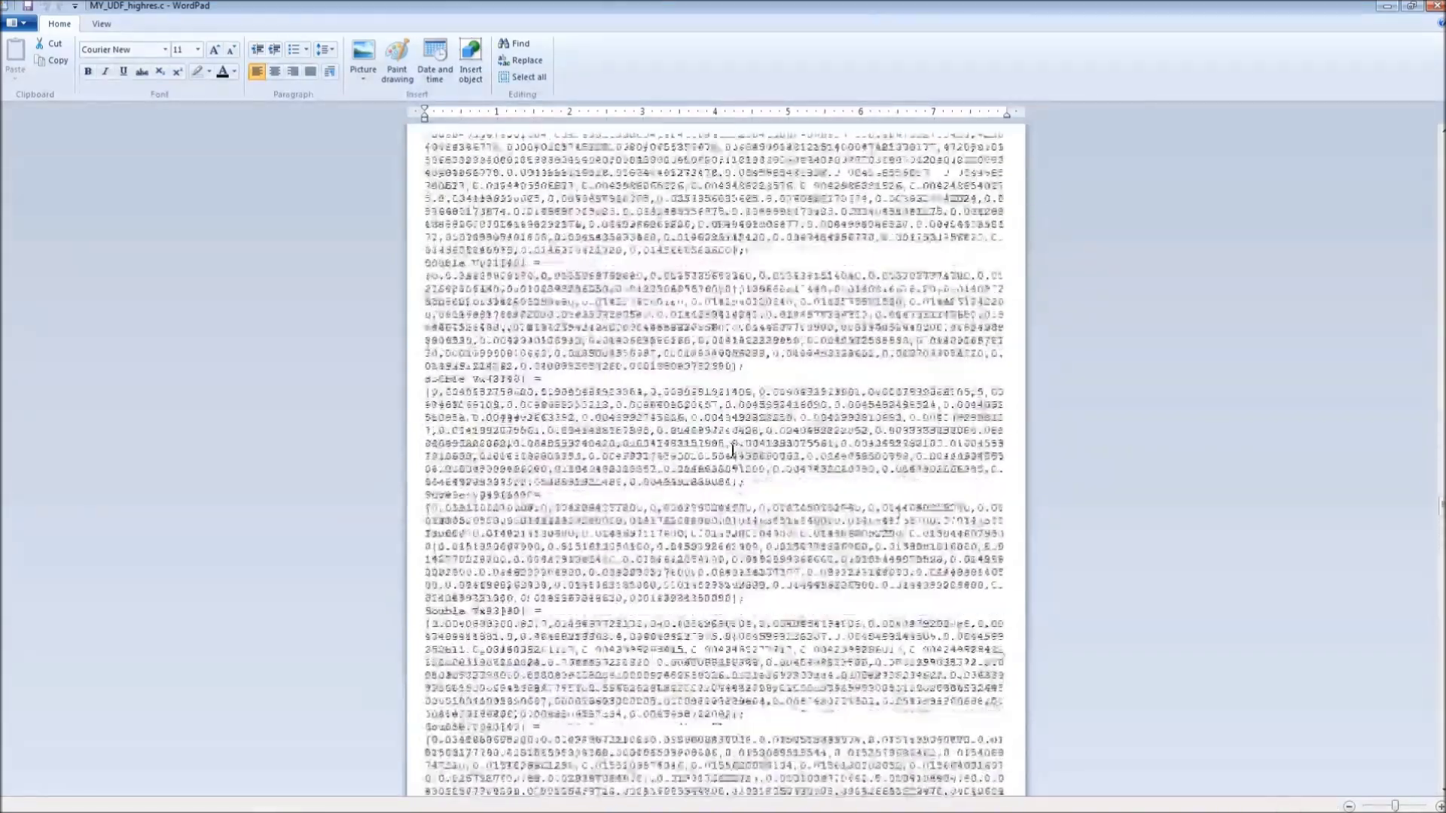
{"action": "scroll", "coordinate": [732, 450], "scroll_direction": "up", "scroll_amount": 10}
Step: Close WordPad, build and load the MY_UDF_highres_quad.c UDF library, and show Dynamic Mesh
{"action": "left_click", "coordinate": [1435, 6]}
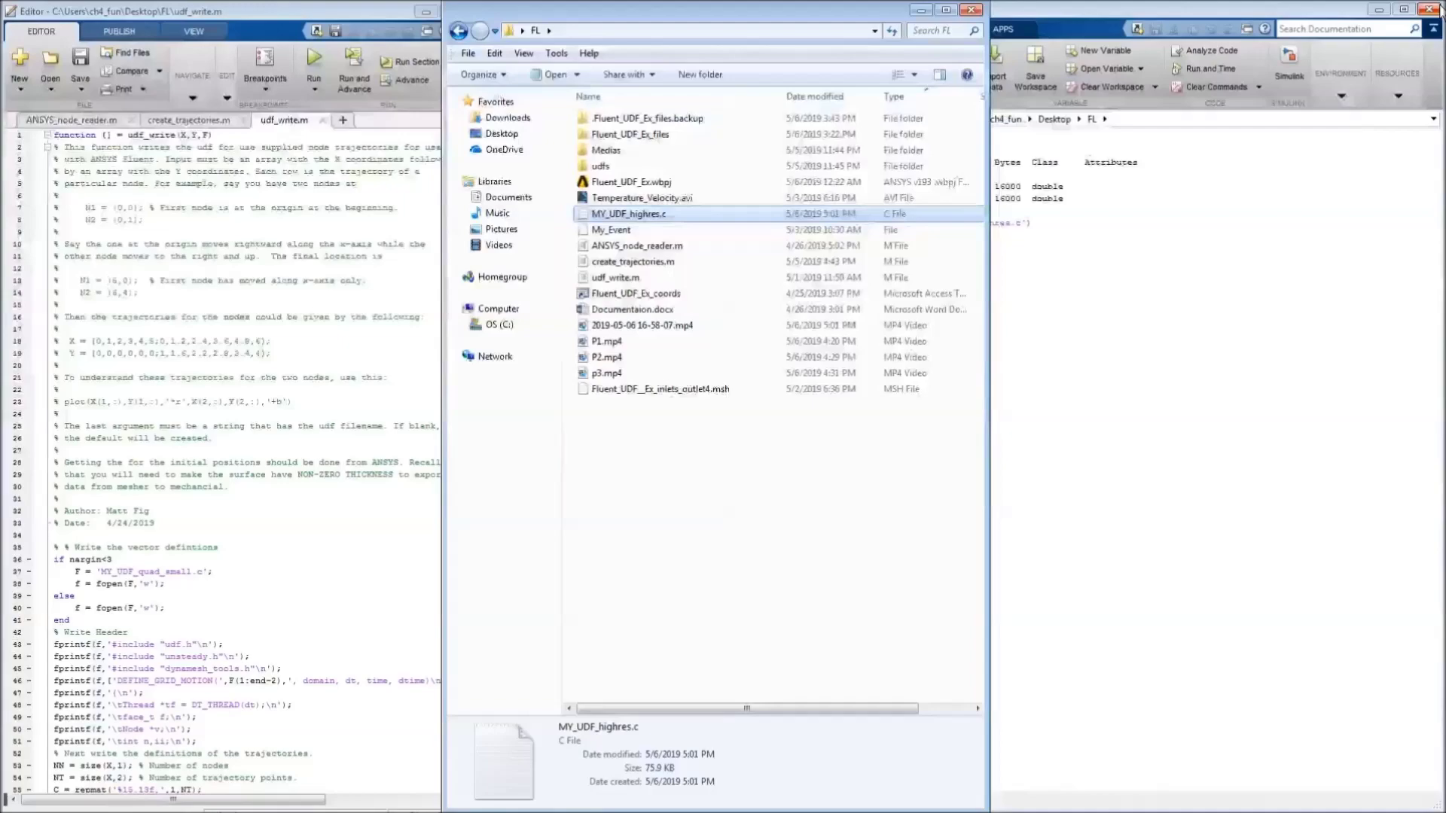
{"action": "left_click", "coordinate": [1212, 348]}
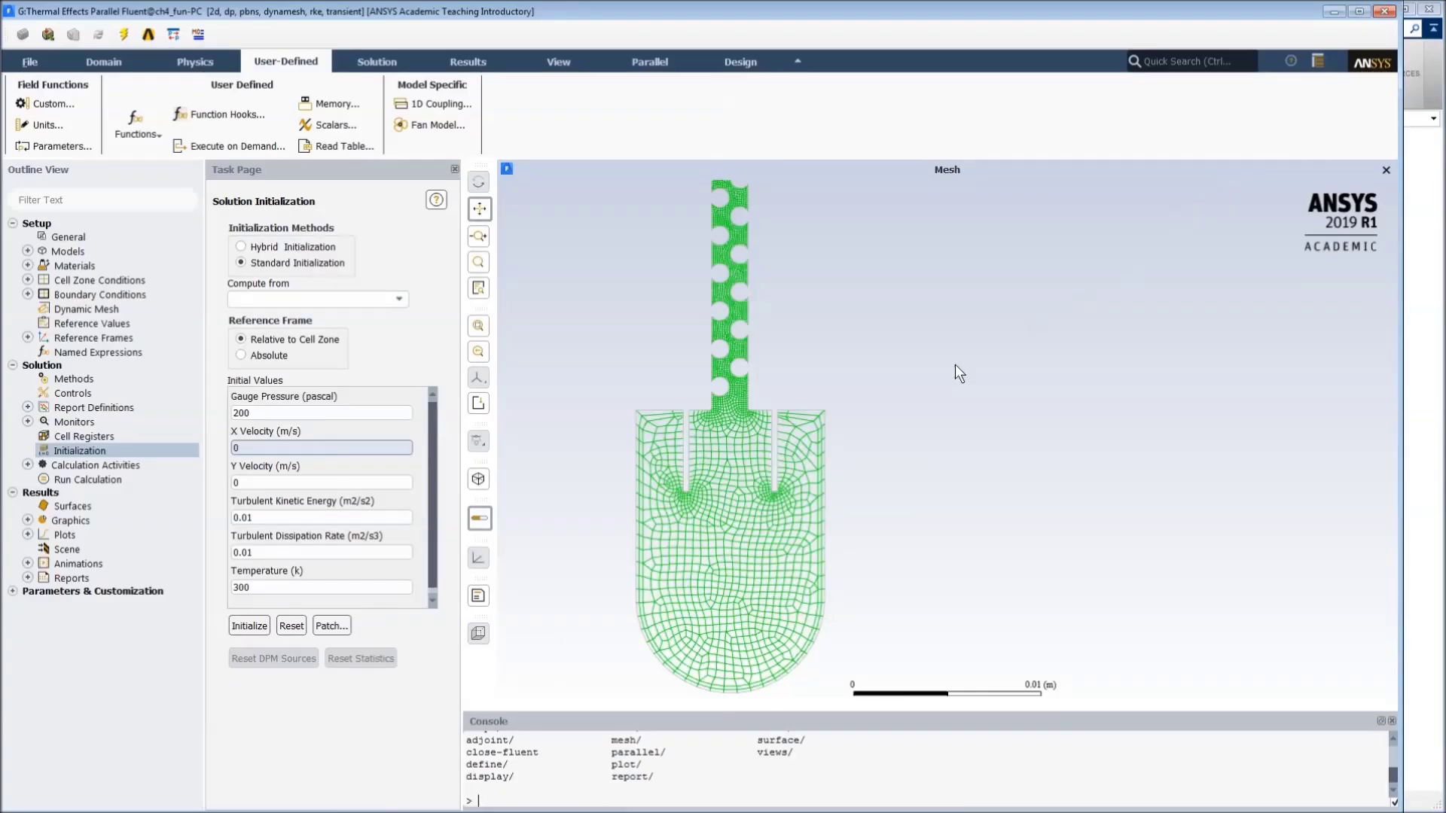
{"action": "left_click", "coordinate": [144, 131]}
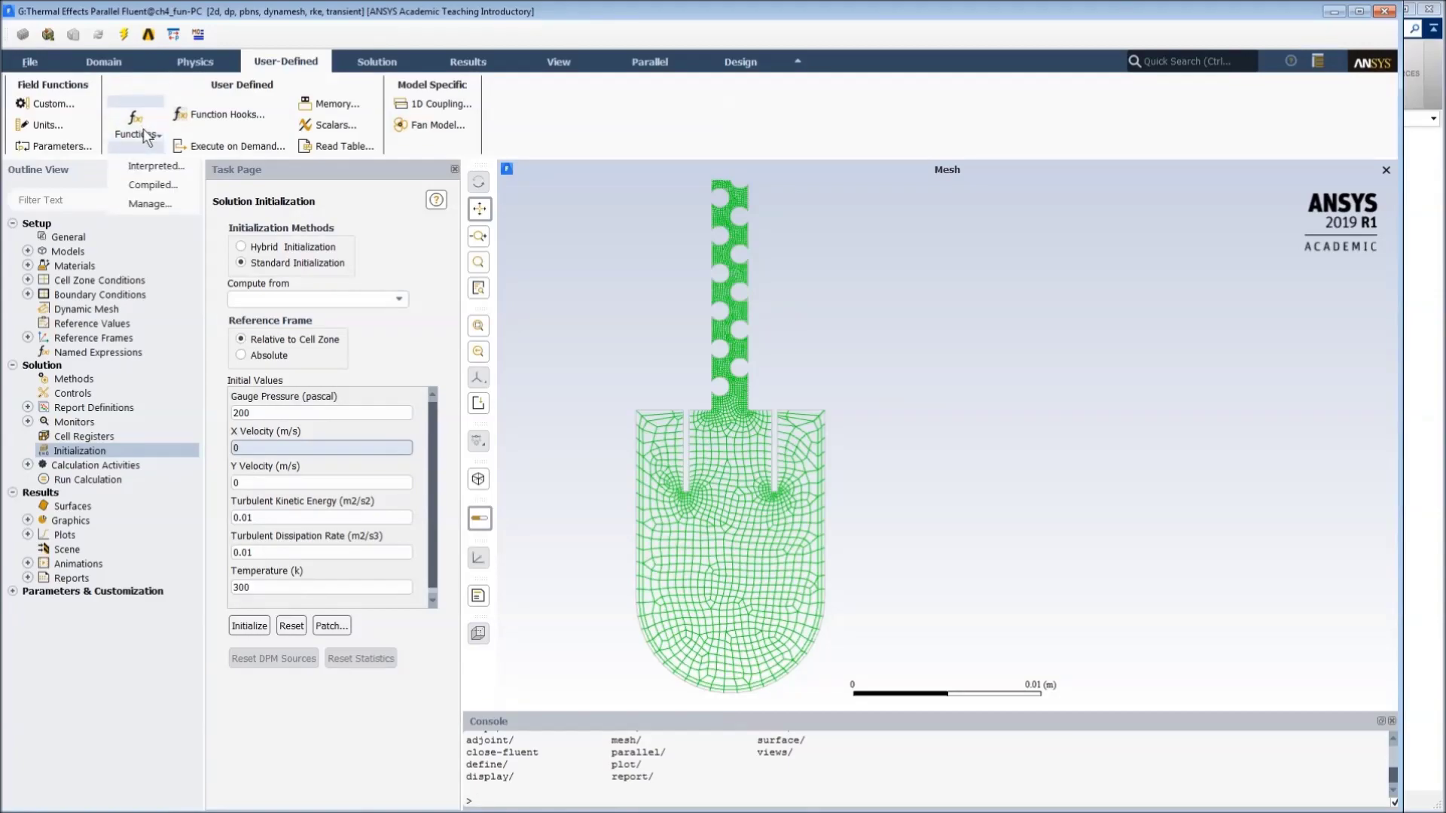
{"action": "left_click", "coordinate": [153, 185]}
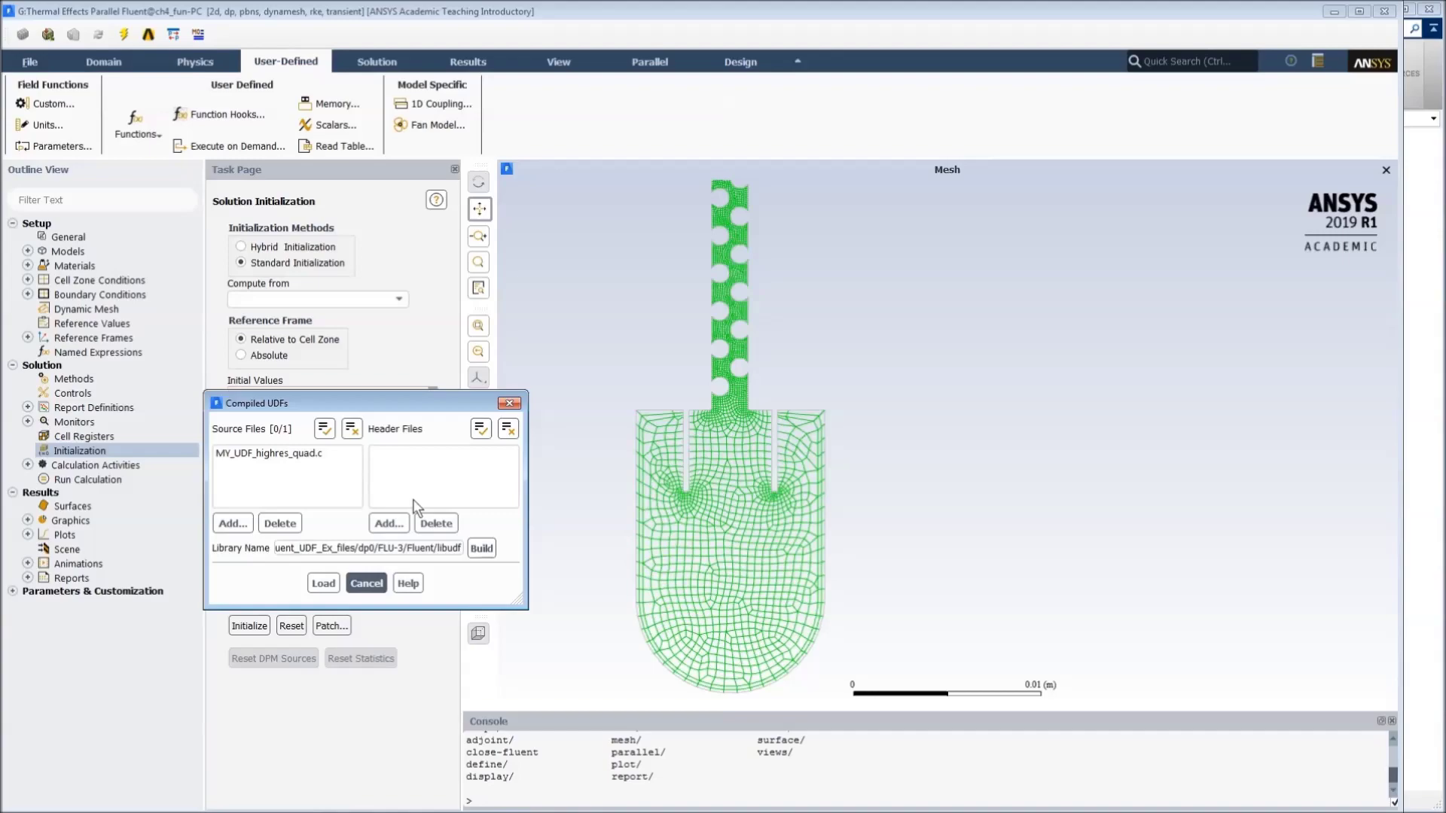
{"action": "left_click", "coordinate": [483, 548]}
{"action": "left_click", "coordinate": [367, 585]}
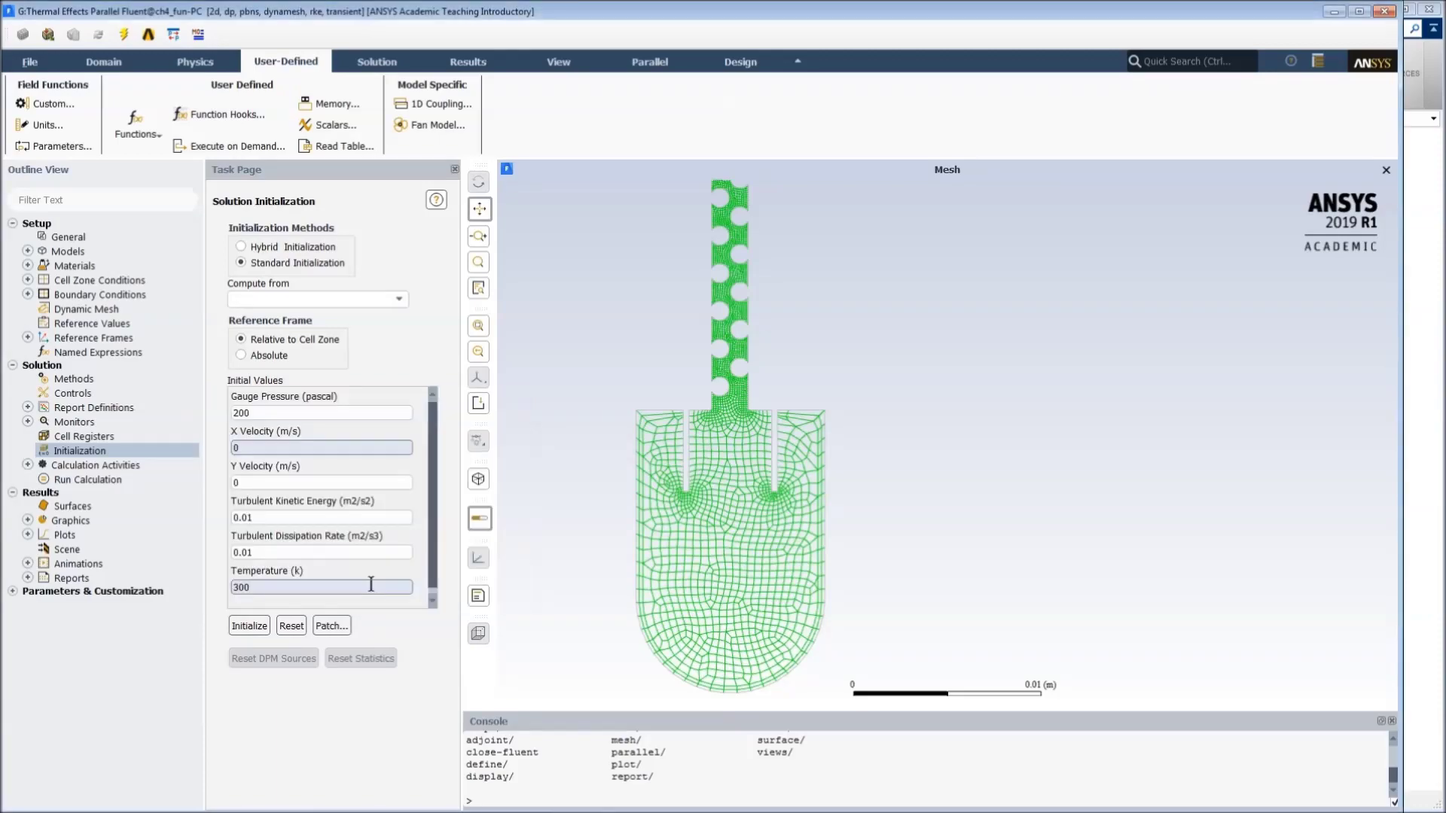
{"action": "left_click", "coordinate": [109, 311]}
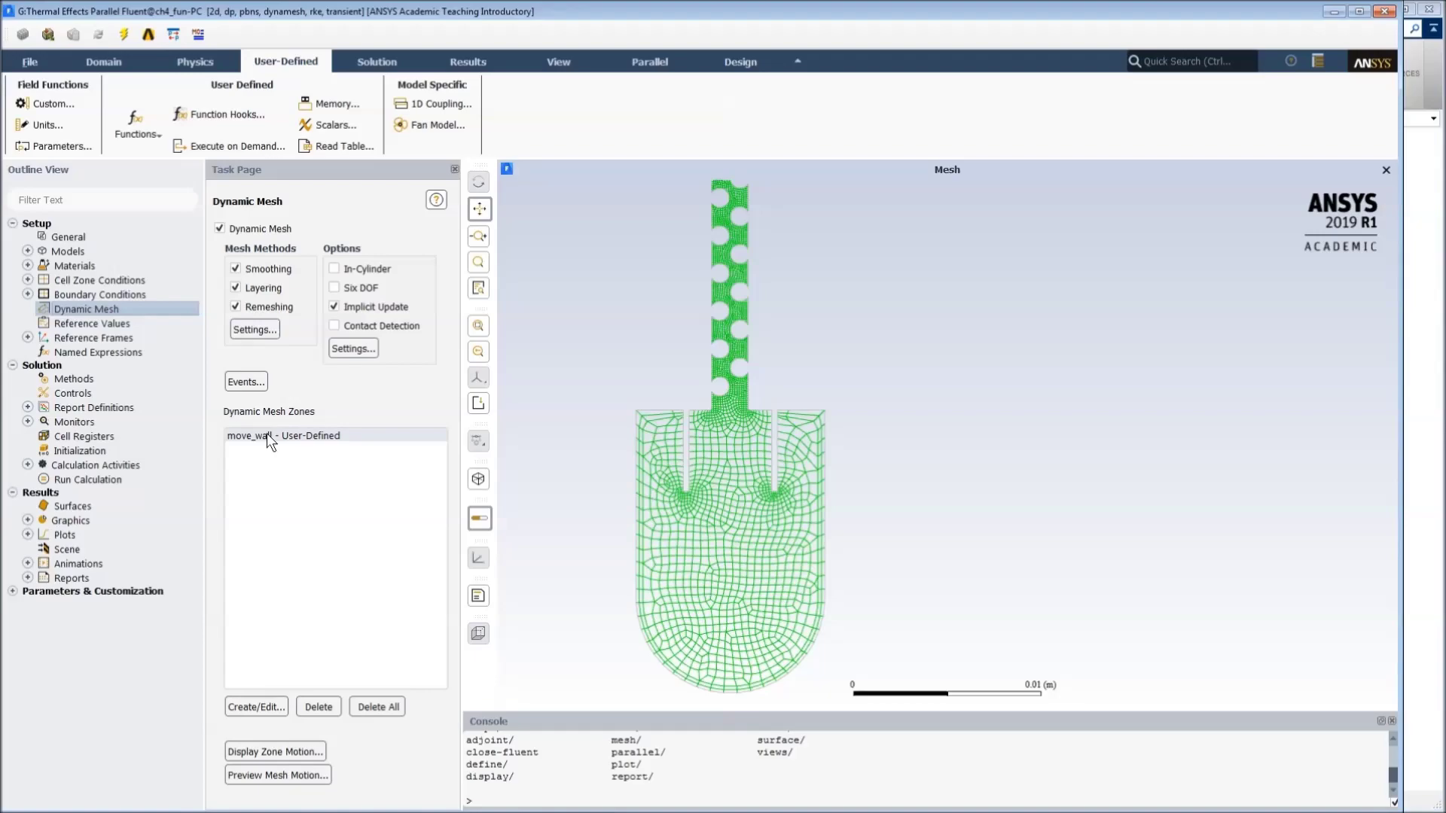
Step: Make move_wall a User-Defined dynamic mesh zone using the MY_UDF_highres::libudf mesh motion UDF
{"action": "left_click", "coordinate": [285, 437]}
{"action": "double_click", "coordinate": [287, 436]}
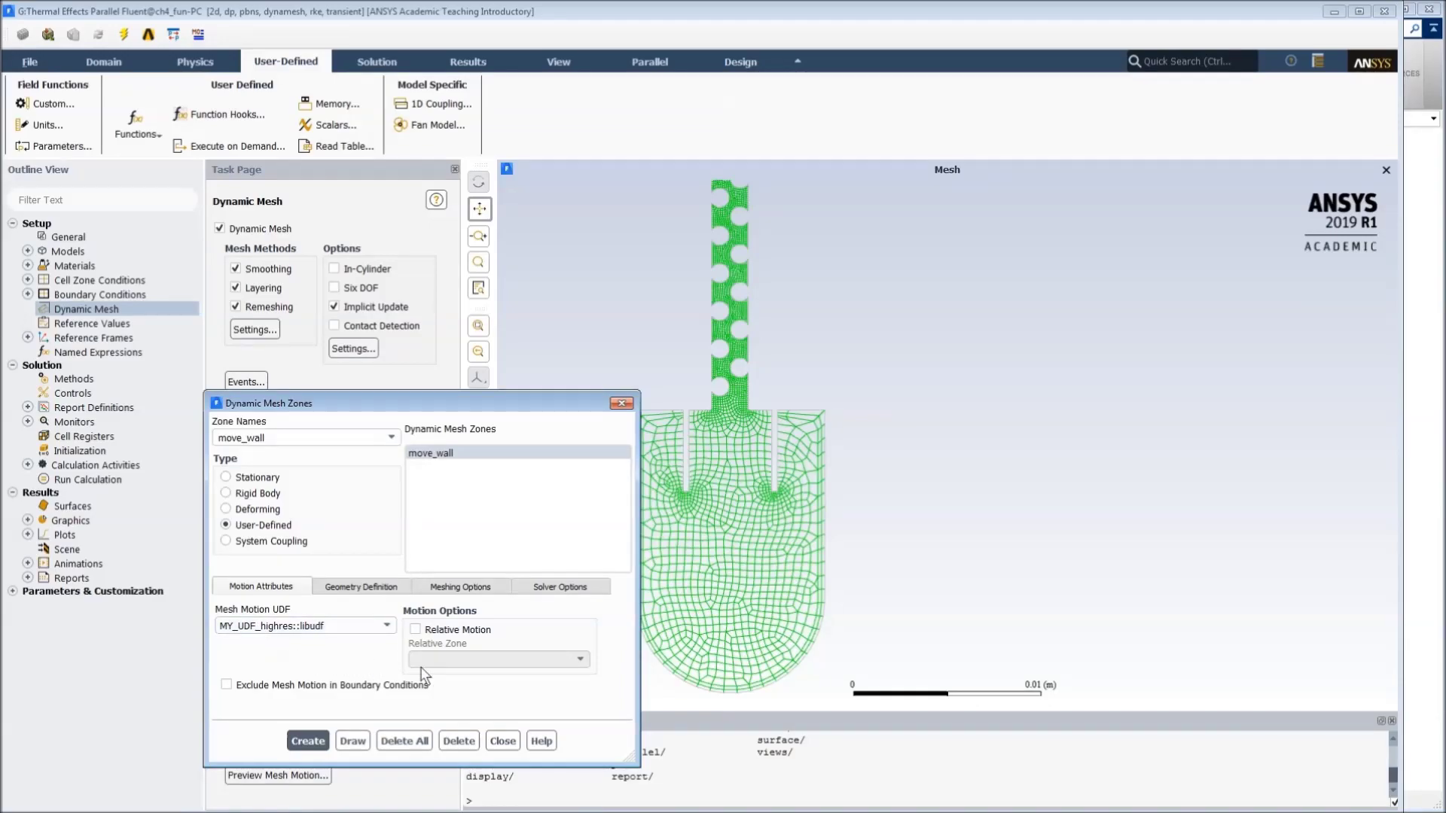
{"action": "left_click", "coordinate": [503, 742]}
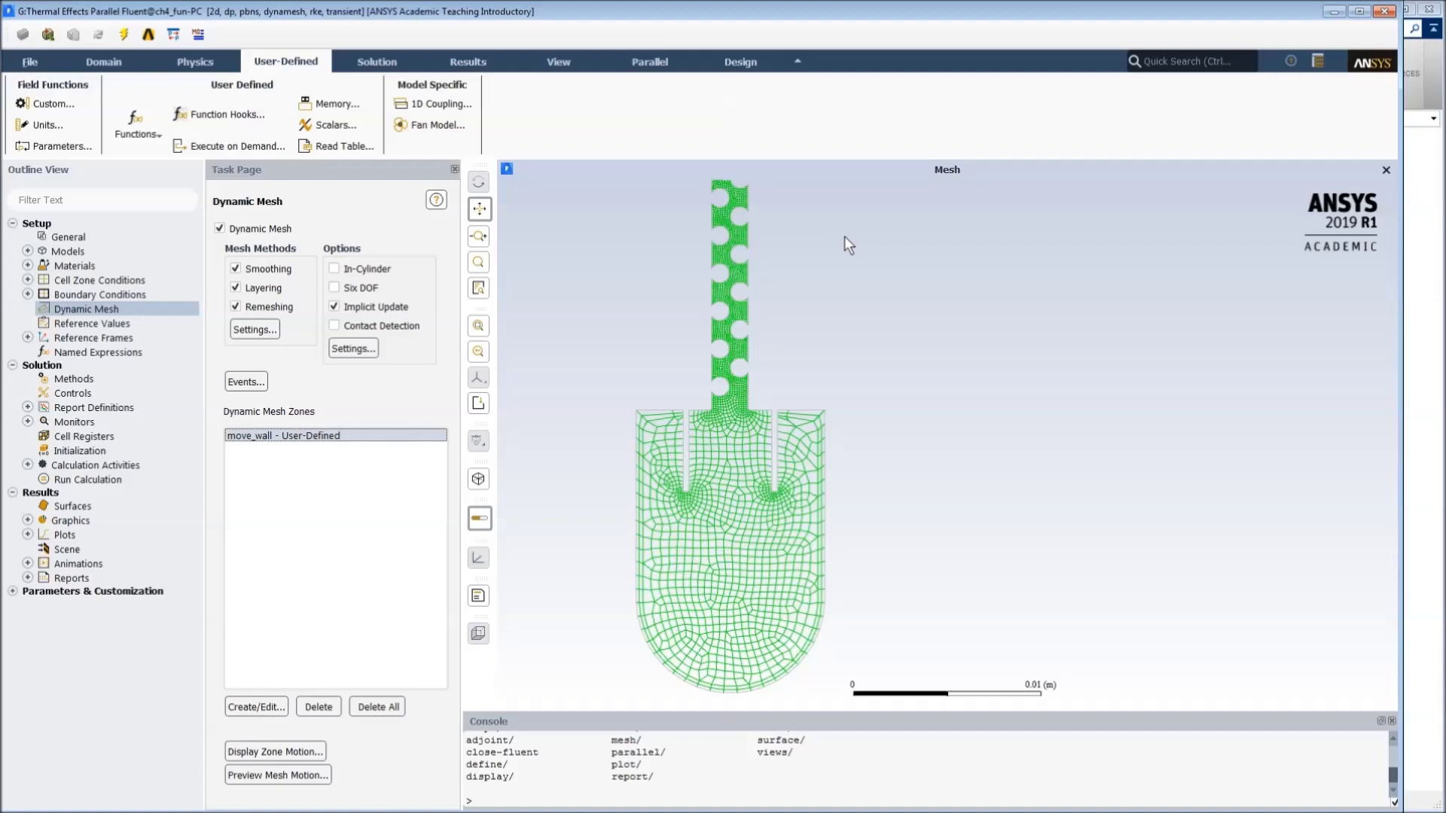
{"action": "left_click", "coordinate": [256, 381]}
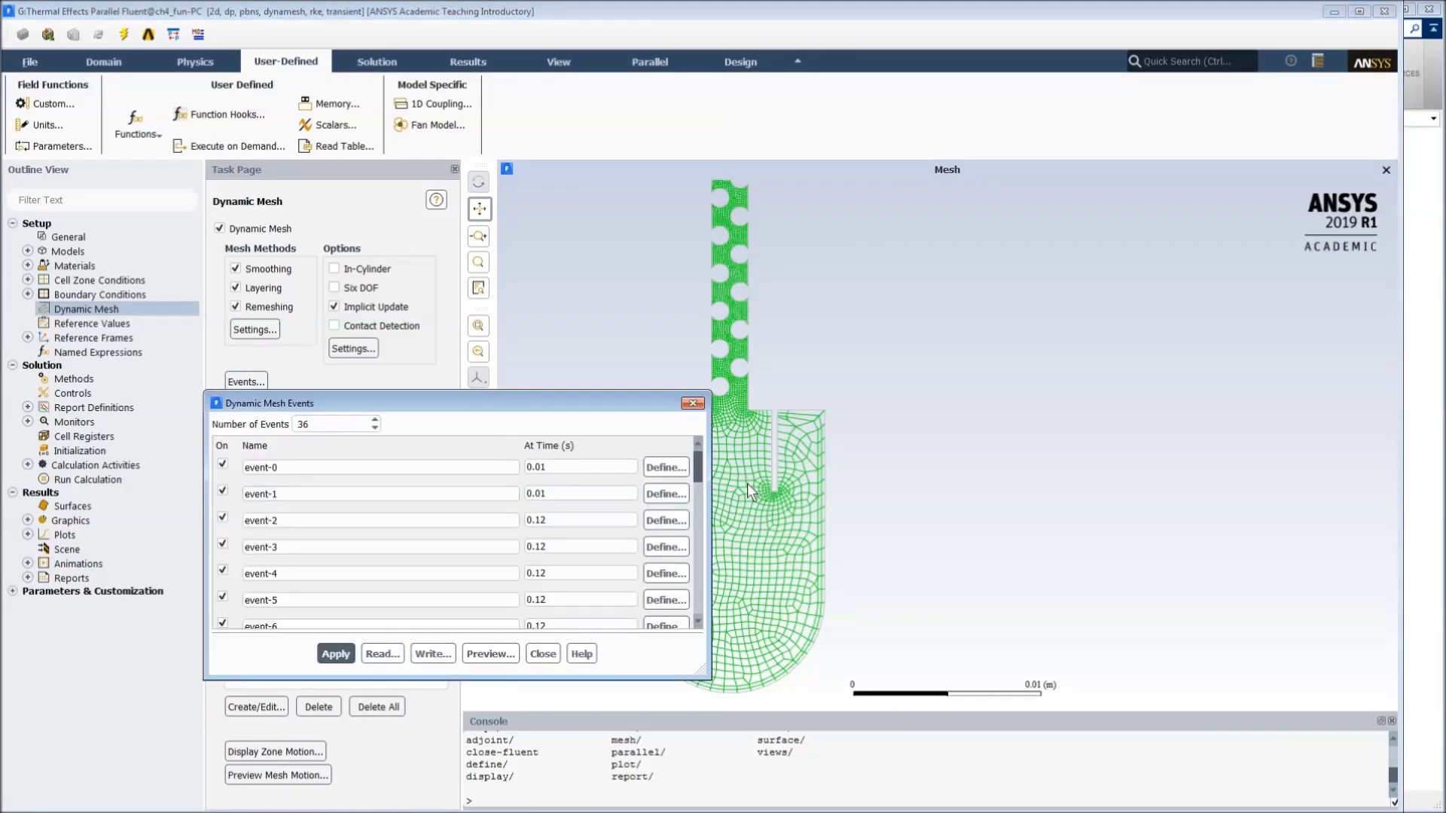
{"action": "left_click_drag", "start_coordinate": [699, 463], "coordinate": [717, 439]}
{"action": "left_click", "coordinate": [698, 400]}
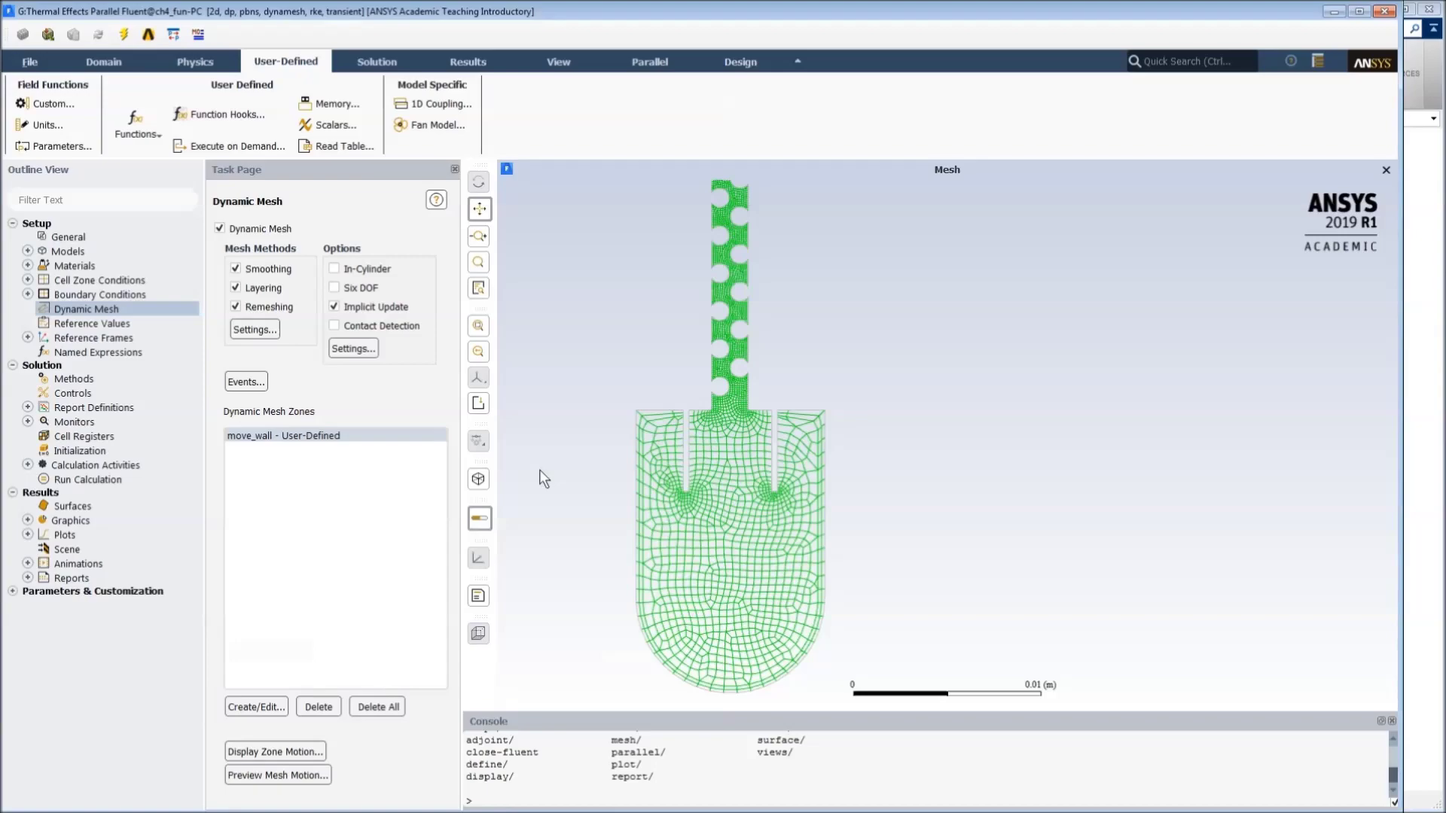
Step: Review My_Event's timed commands, highlighting the event-2/3 zone-type changes and inlet values 220 and 366
{"action": "left_click", "coordinate": [584, 801]}
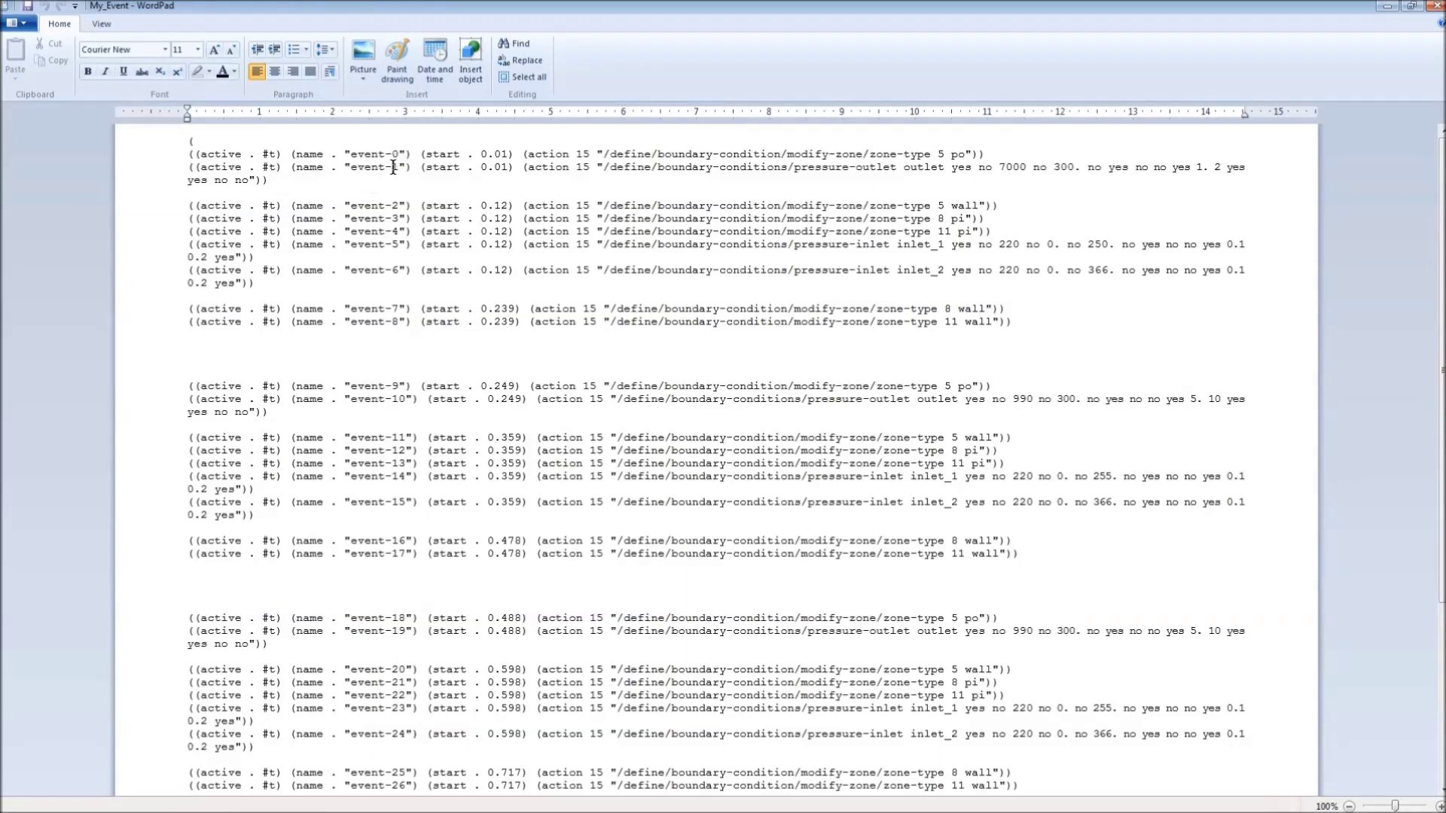
{"action": "left_click", "coordinate": [399, 166]}
{"action": "left_click_drag", "start_coordinate": [1002, 205], "coordinate": [939, 231]}
{"action": "left_click_drag", "start_coordinate": [1020, 244], "coordinate": [998, 244]}
{"action": "left_click_drag", "start_coordinate": [1115, 244], "coordinate": [1089, 277]}
{"action": "scroll", "coordinate": [969, 501], "scroll_direction": "down", "scroll_amount": 4}
{"action": "scroll", "coordinate": [969, 495], "scroll_direction": "down", "scroll_amount": 2}
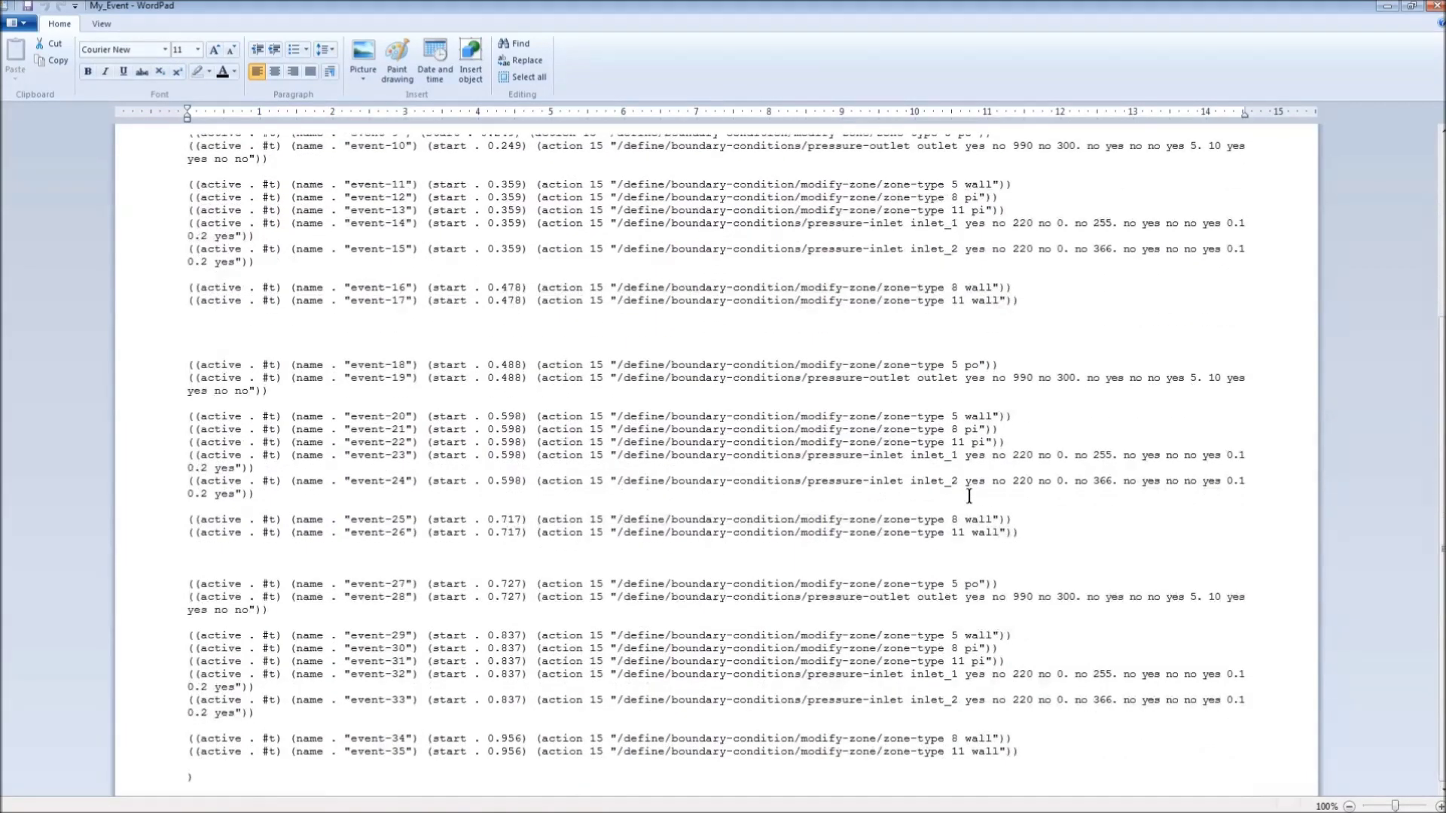
{"action": "scroll", "coordinate": [969, 496], "scroll_direction": "up", "scroll_amount": 6}
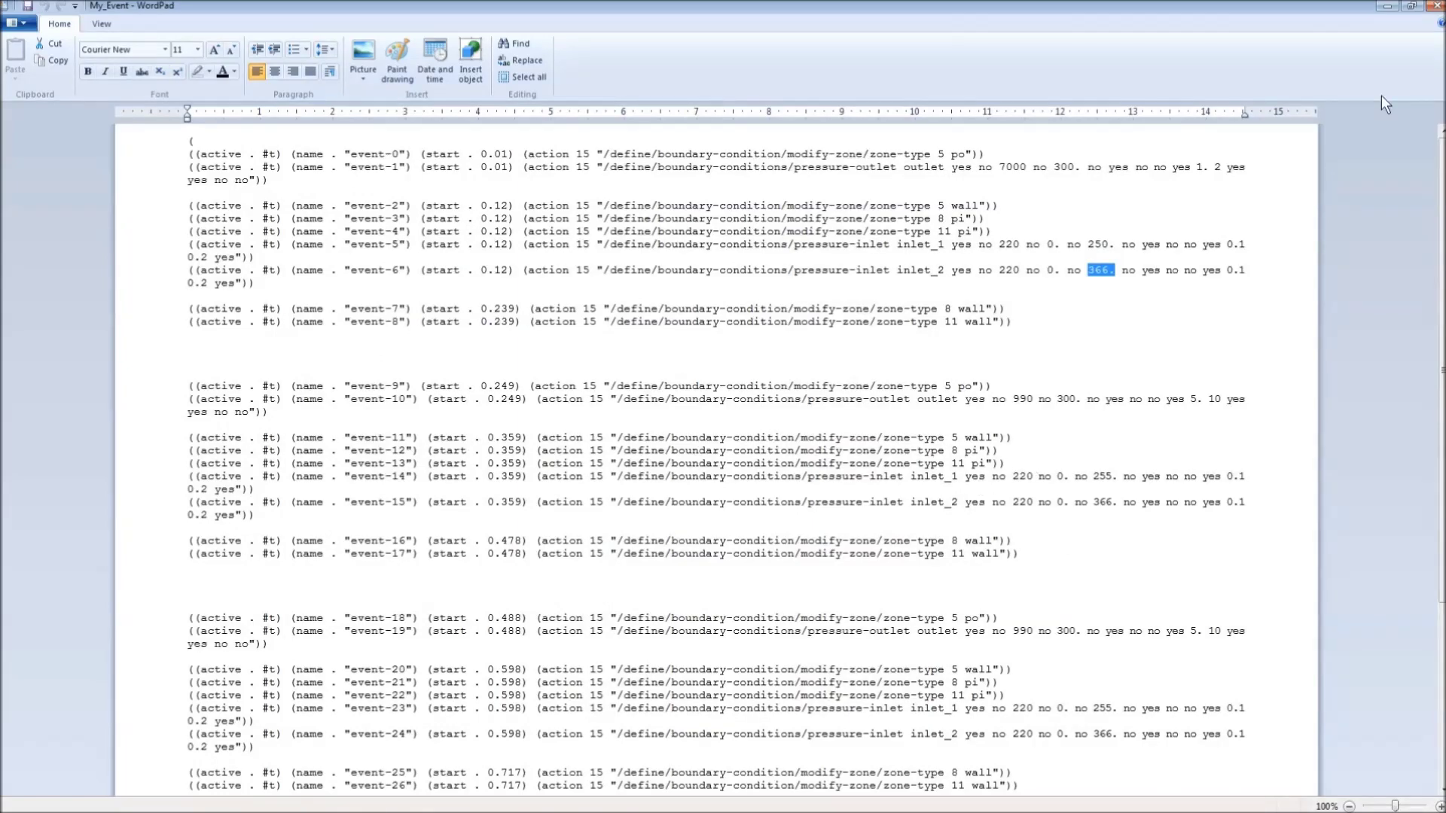
{"action": "left_click", "coordinate": [1433, 7]}
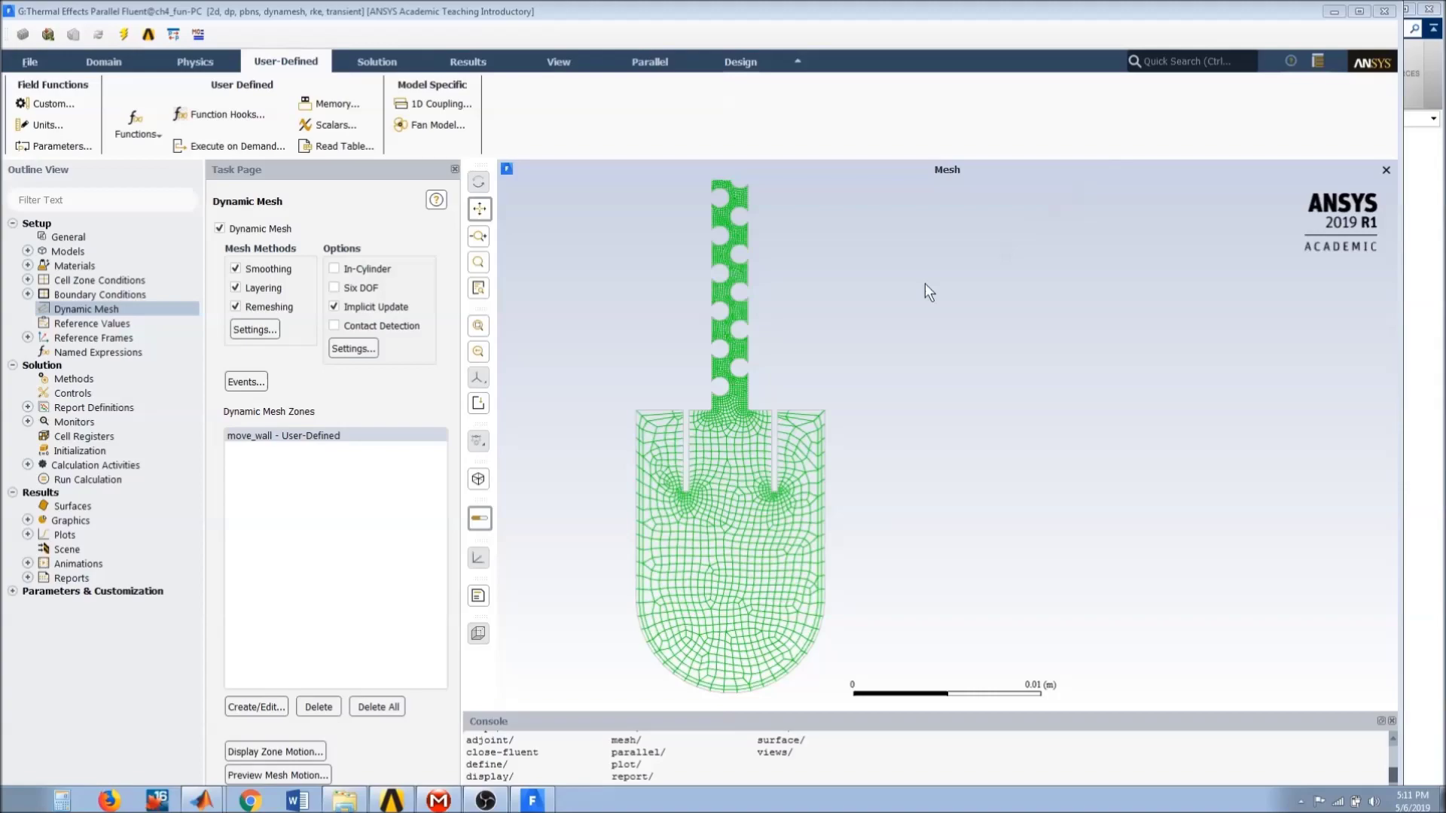